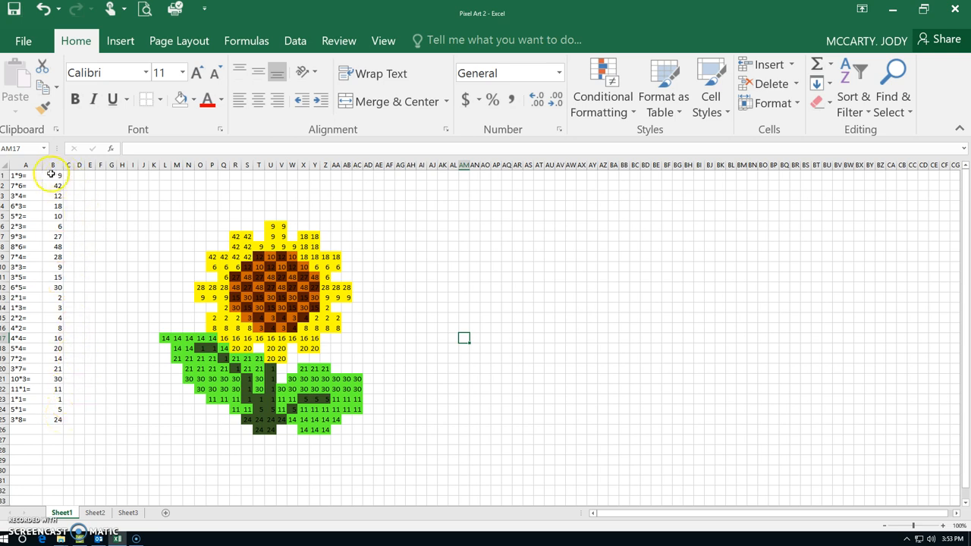
Check which flower cells hold the value 9 and which cell holds the answer to 1*9
left_click_drag(272, 226, 281, 247)
left_click(291, 247)
left_click(261, 249)
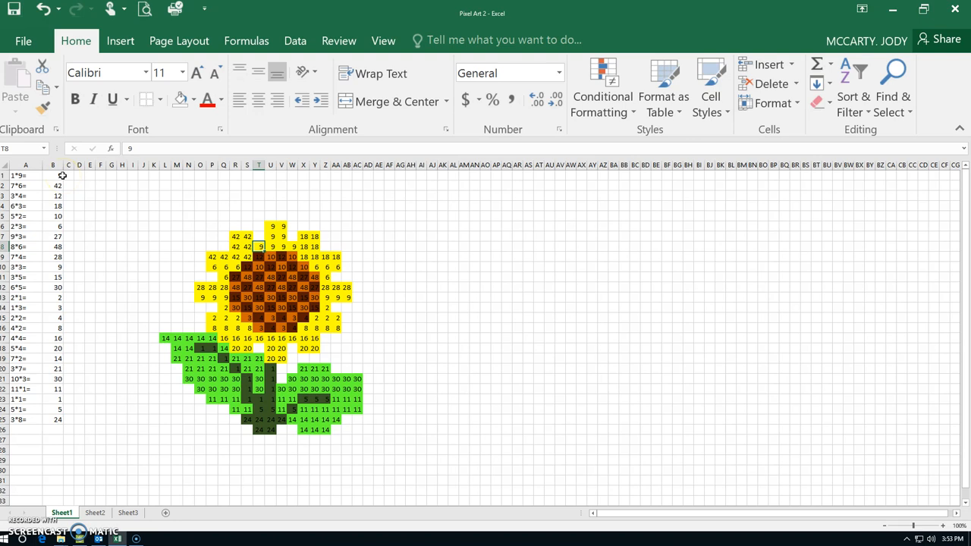
left_click_drag(270, 226, 289, 242)
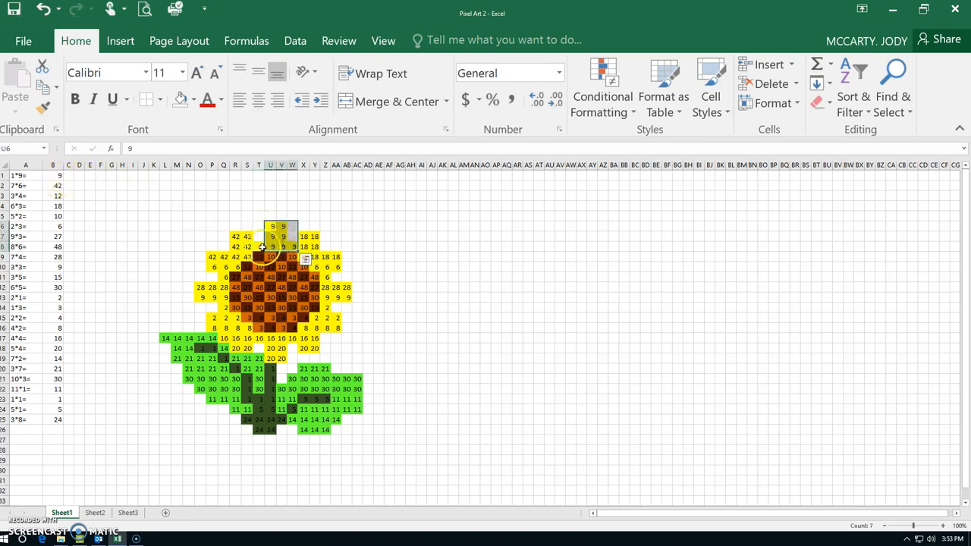
left_click(57, 175)
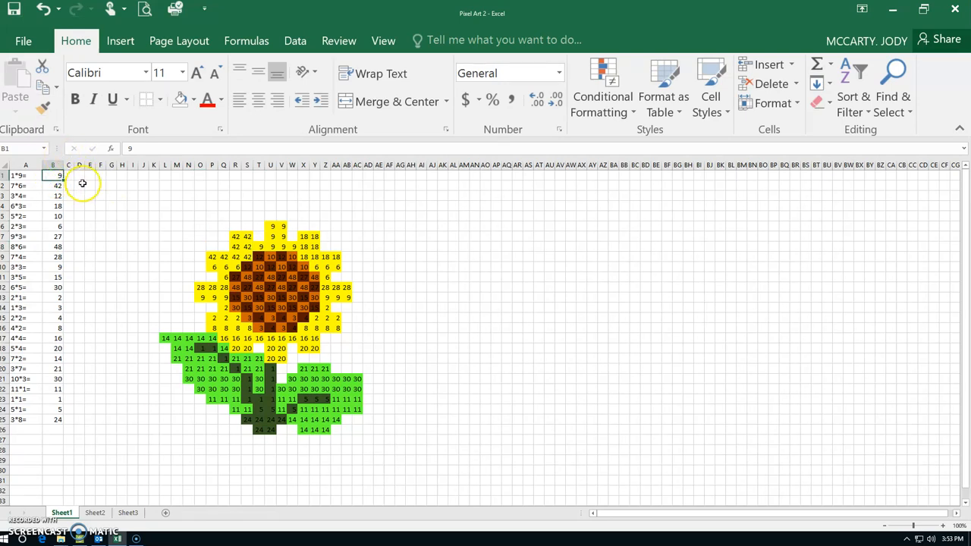
left_click(55, 175)
left_click(11, 149)
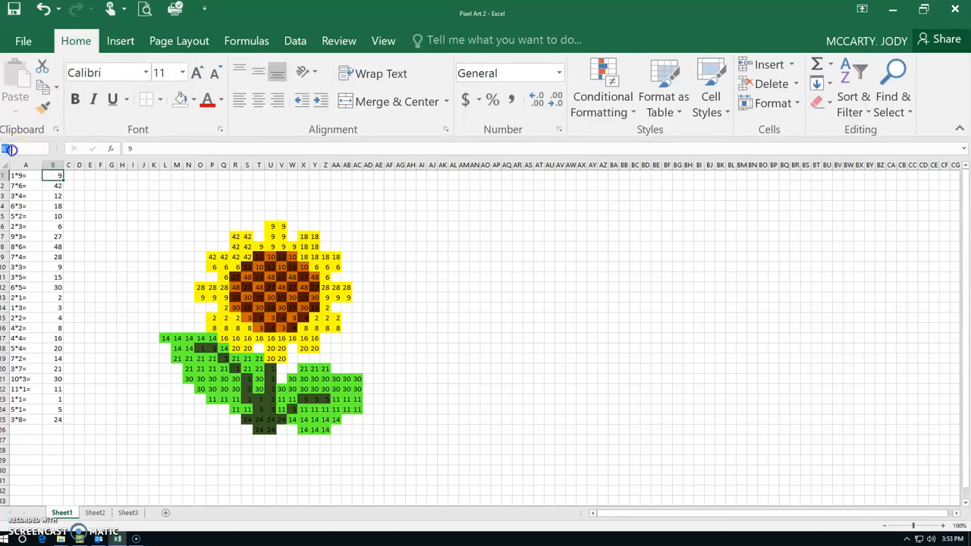
Start a new conditional formatting rule from cell B1 that uses a formula to determine which cells to format
left_click(57, 176)
left_click(635, 115)
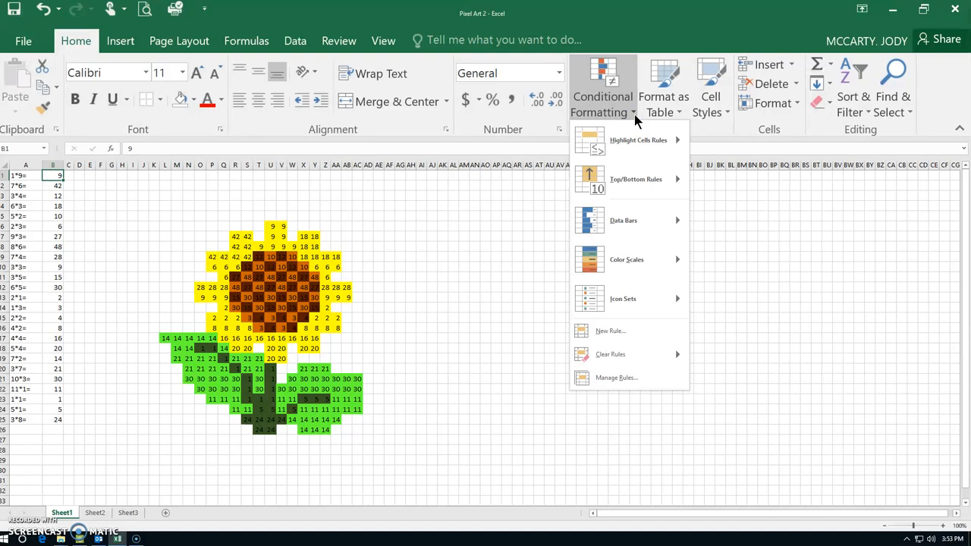
left_click(609, 382)
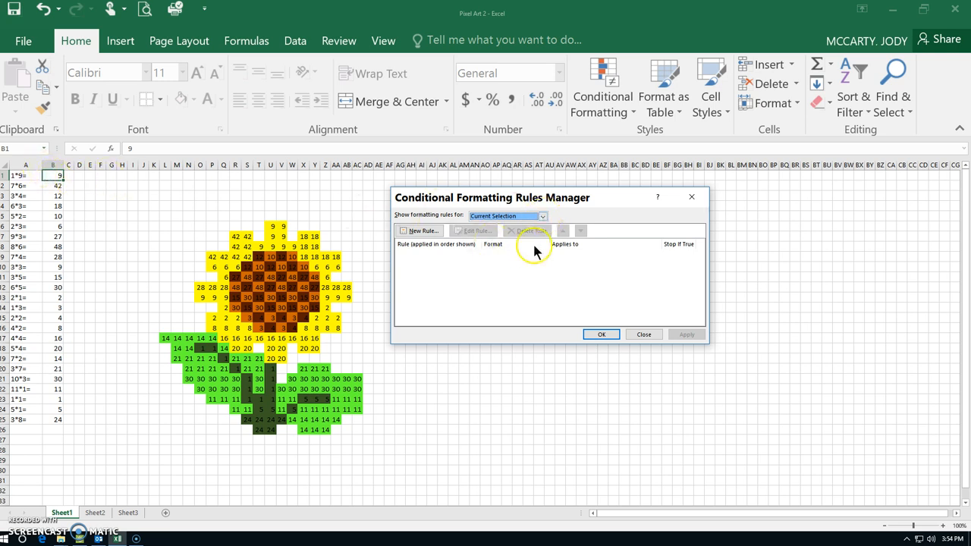
left_click(542, 216)
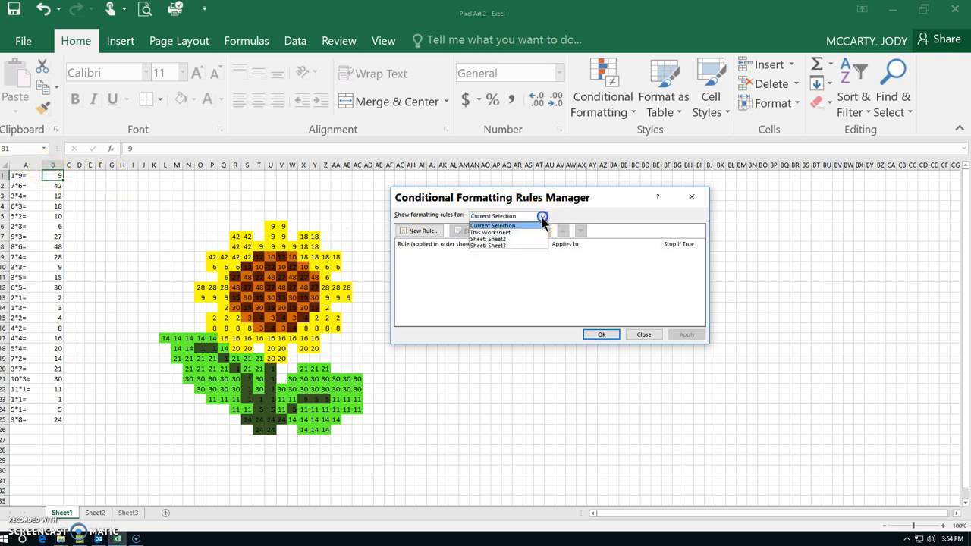
left_click(505, 232)
left_click(425, 231)
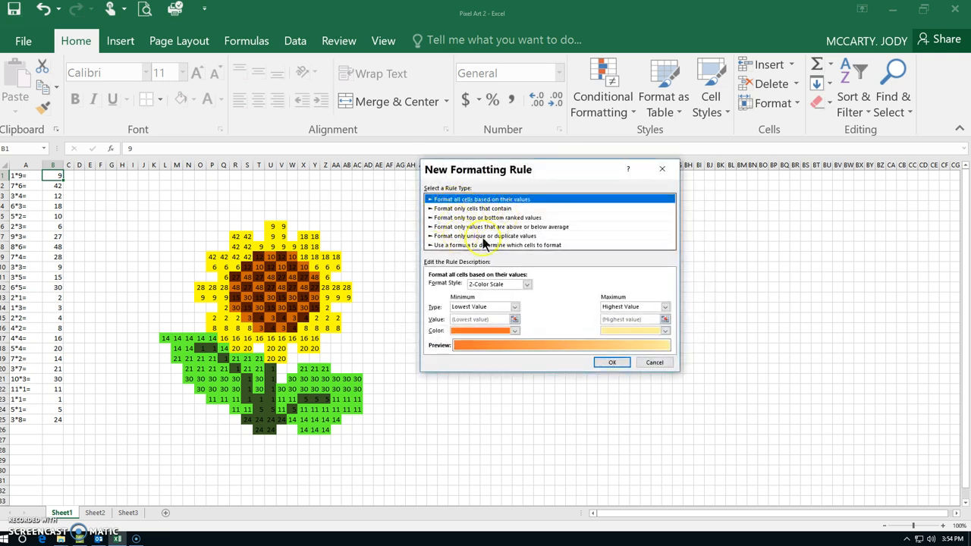
left_click(440, 246)
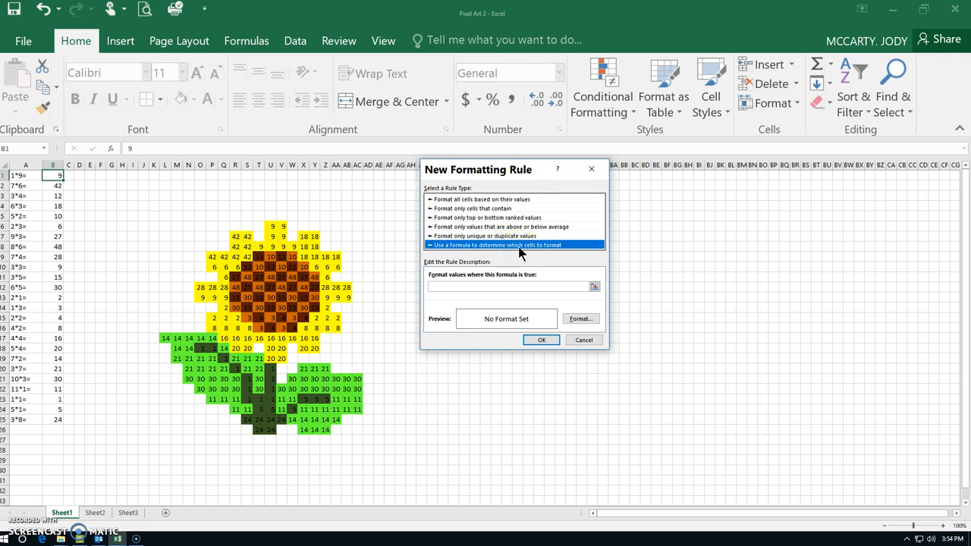
Enter =$B$1=9 as the rule's formula
left_click(474, 289)
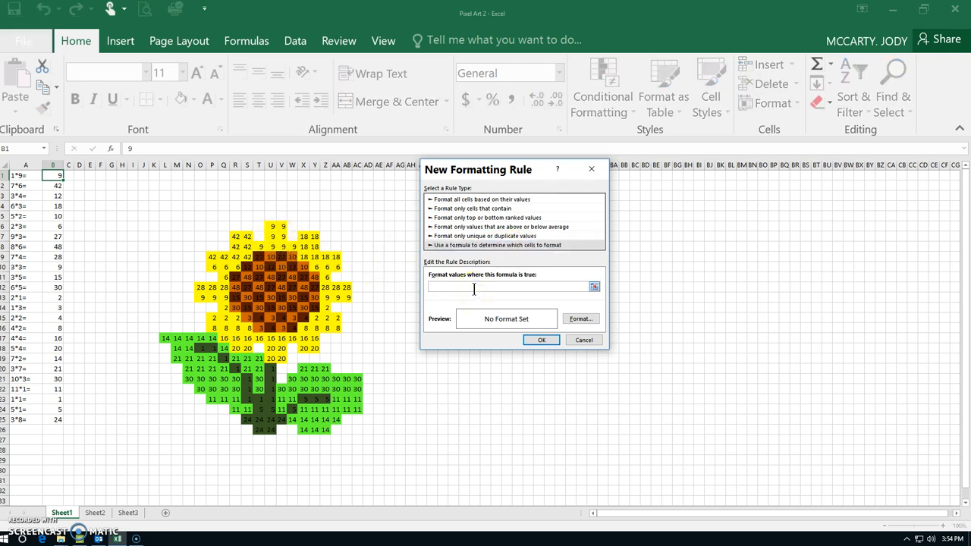
type("=")
left_click(442, 286)
type("=9")
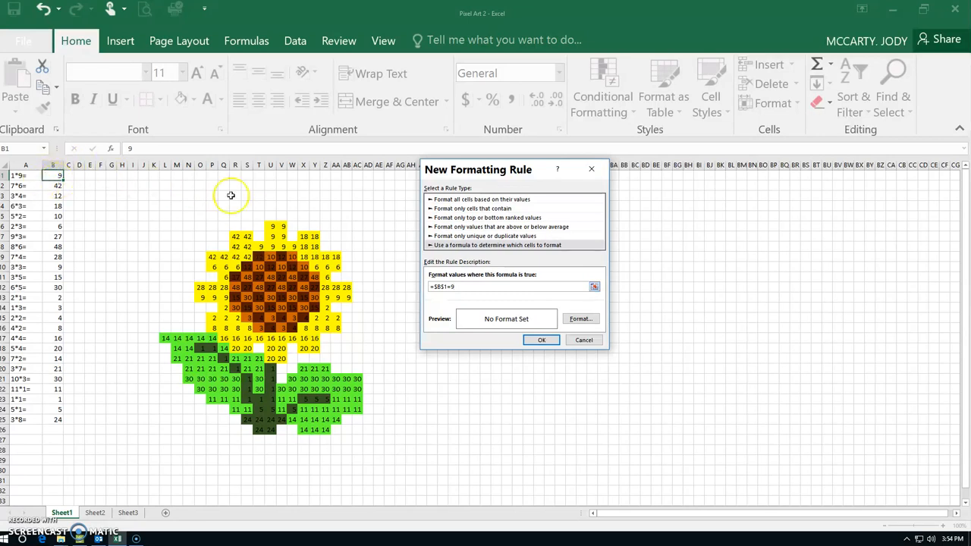
Give the rule a yellow background fill and add it to the rules list
left_click(581, 319)
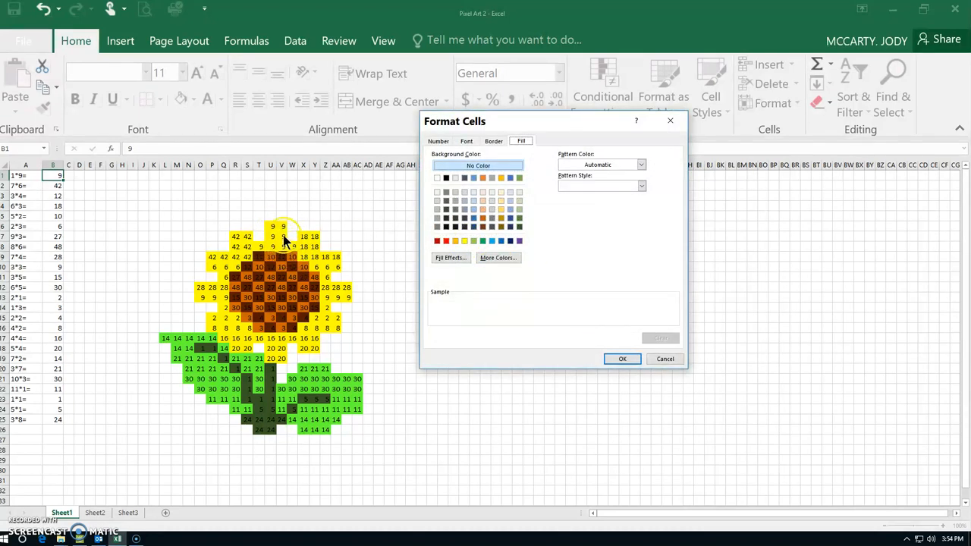
left_click(463, 239)
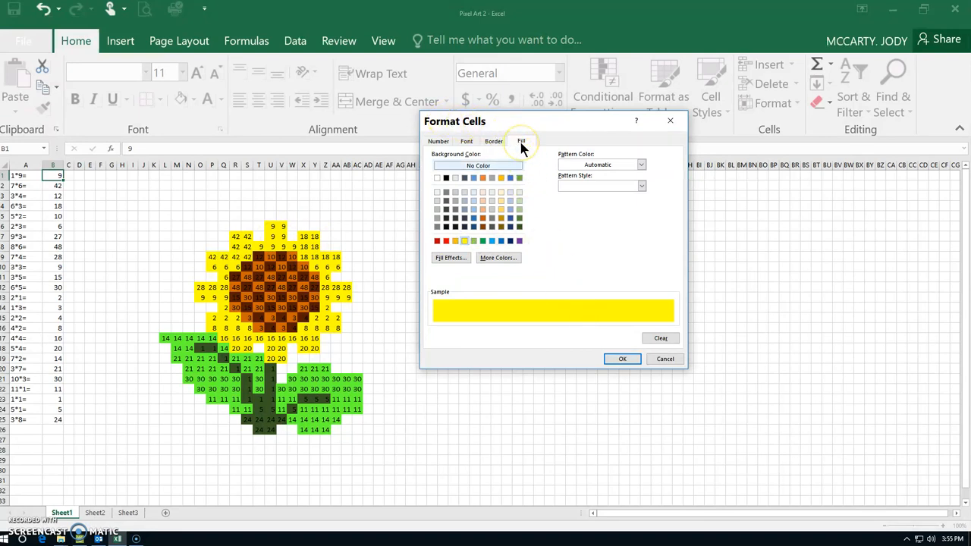
left_click(621, 361)
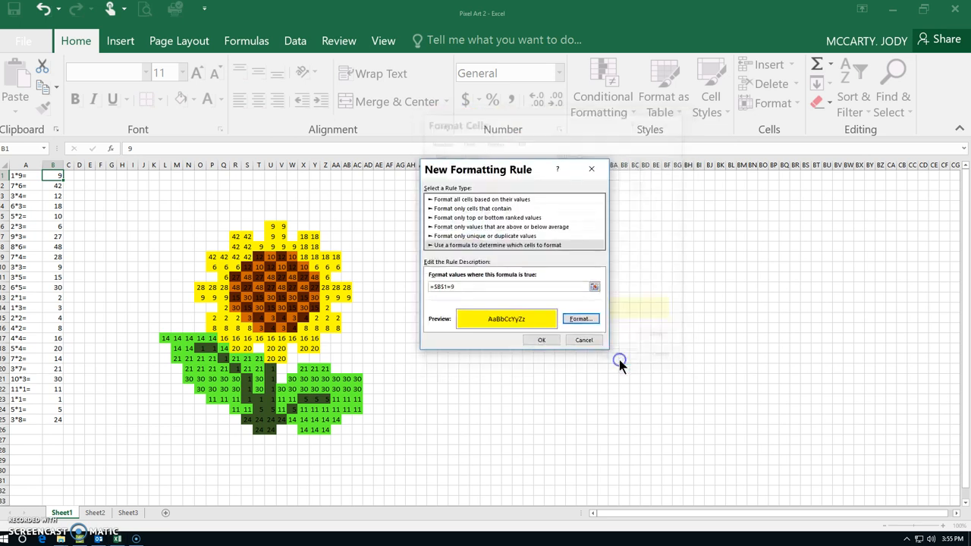
left_click(537, 341)
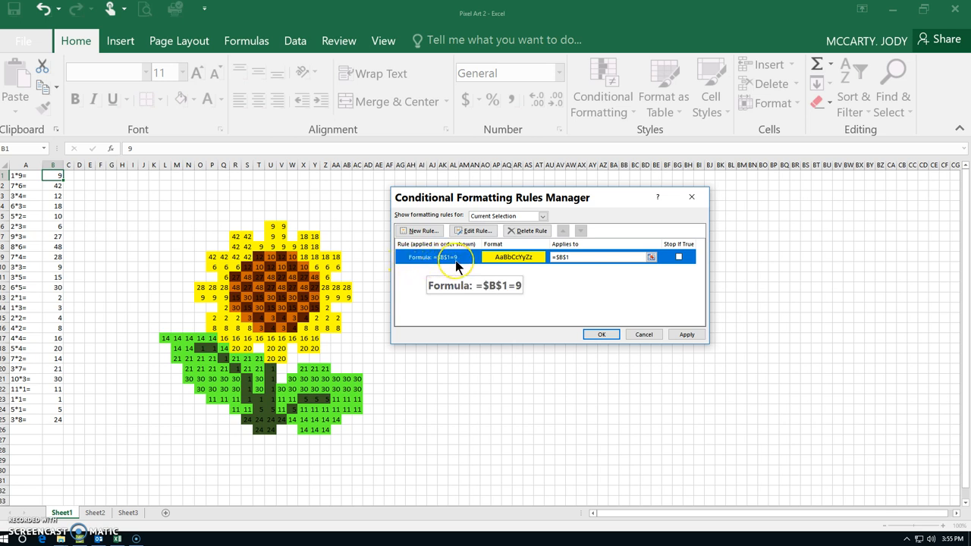
Set the range of the =$B$1=9 rule to =$U$6:$V$8,$T$8,$W$8 and apply the change
left_click(529, 260)
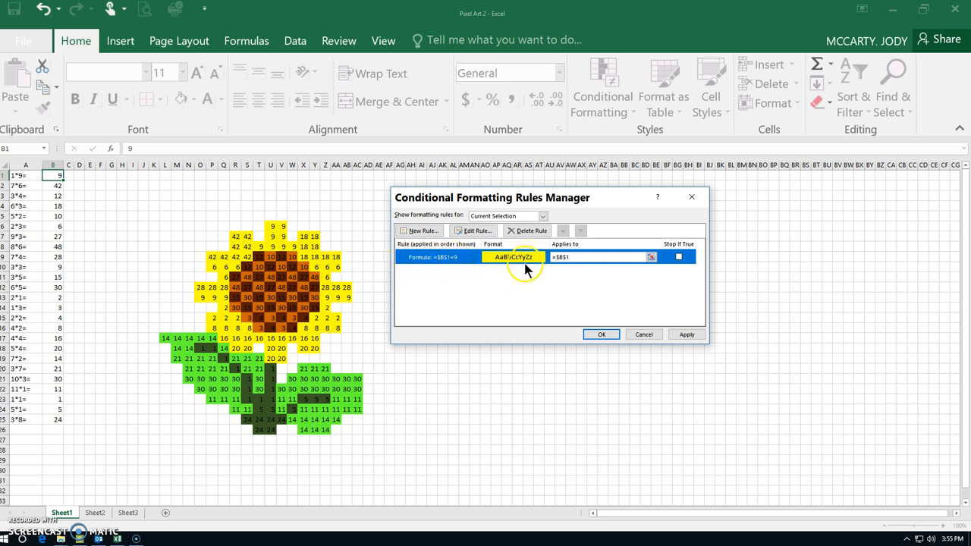
left_click(561, 256)
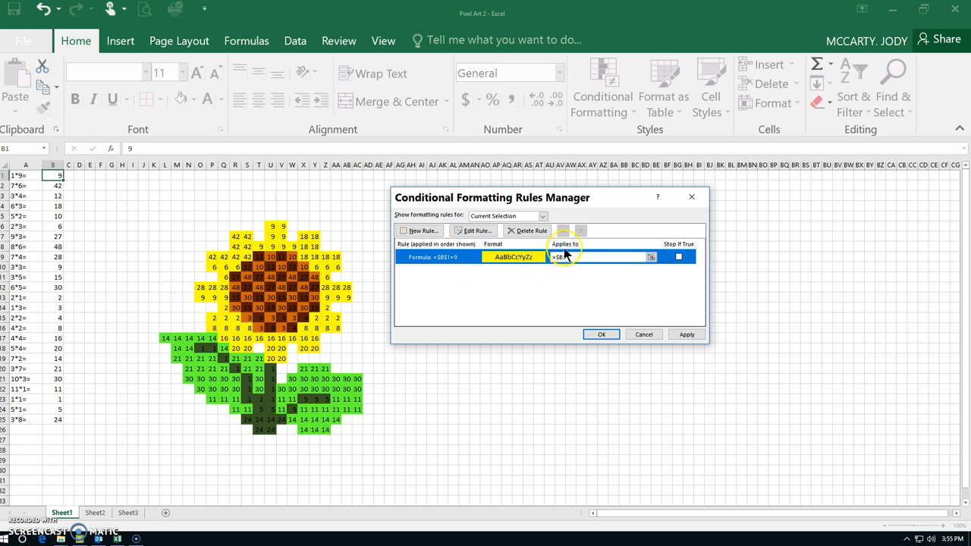
left_click(565, 257)
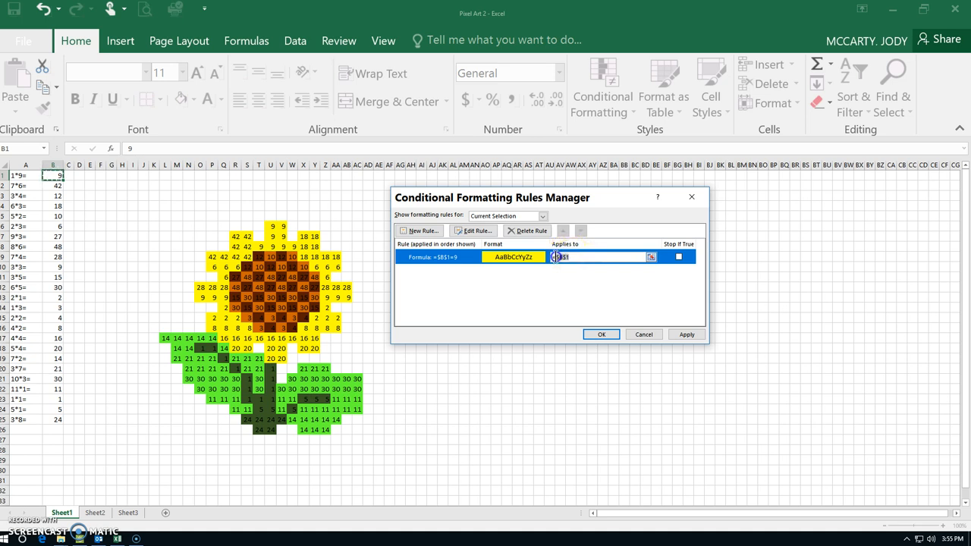
left_click(55, 176)
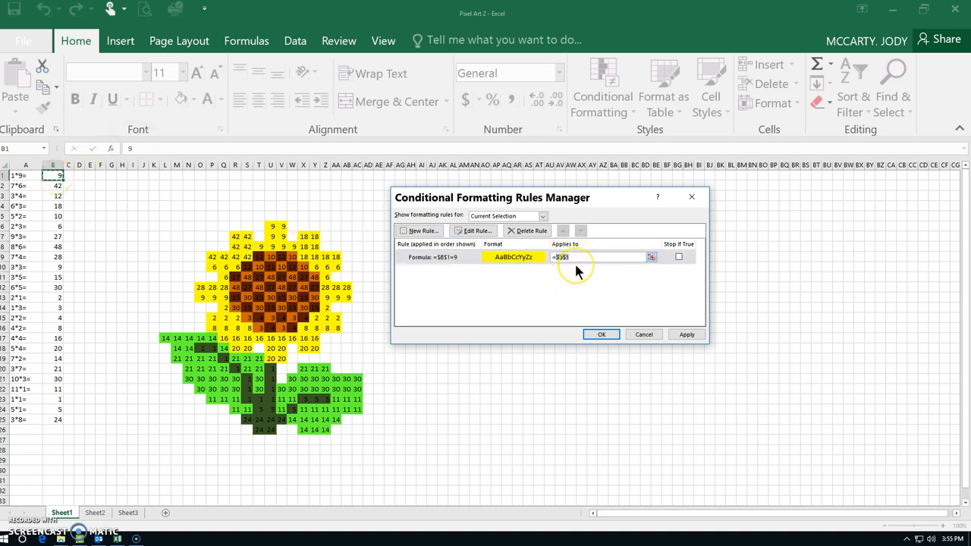
key("BackSpace")
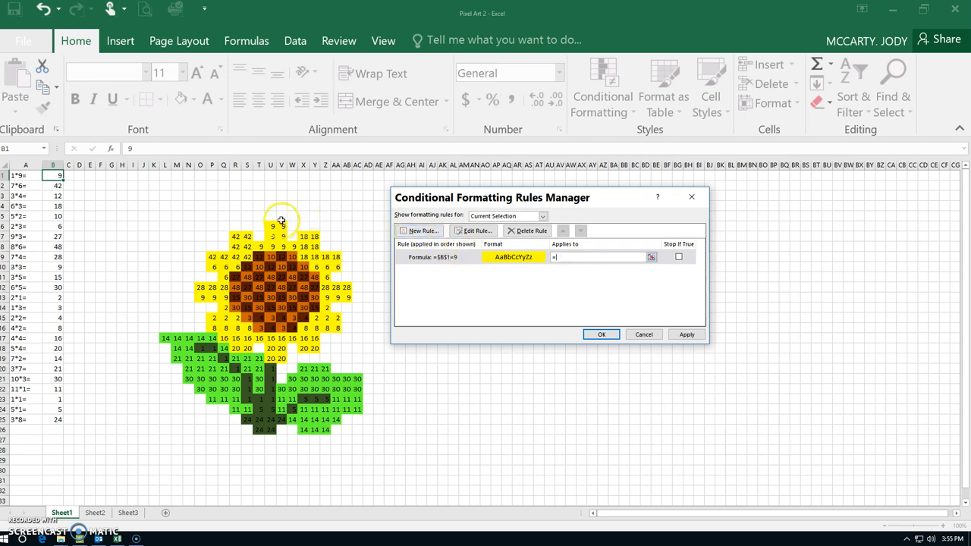
left_click_drag(273, 225, 283, 247)
left_click(263, 246, "ctrl")
left_click(291, 247, "ctrl")
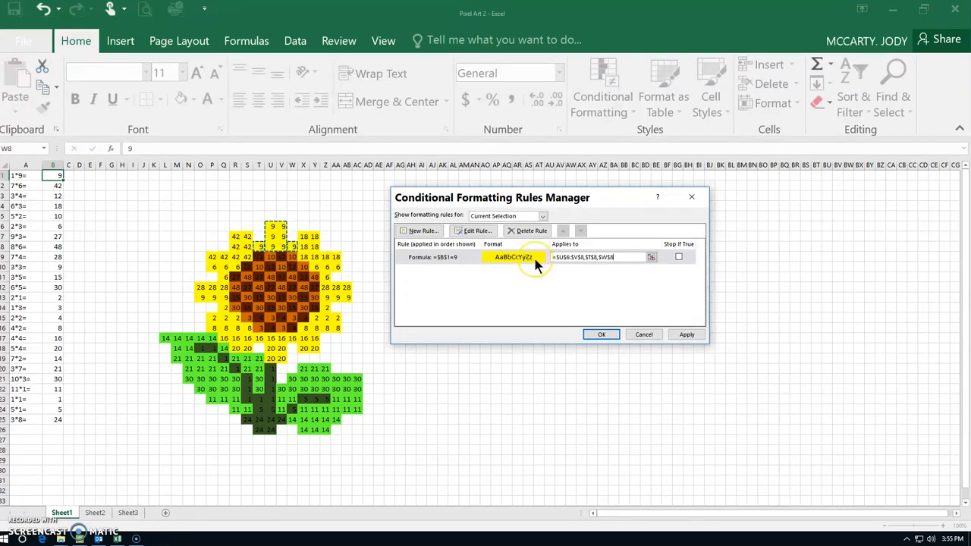
left_click(683, 336)
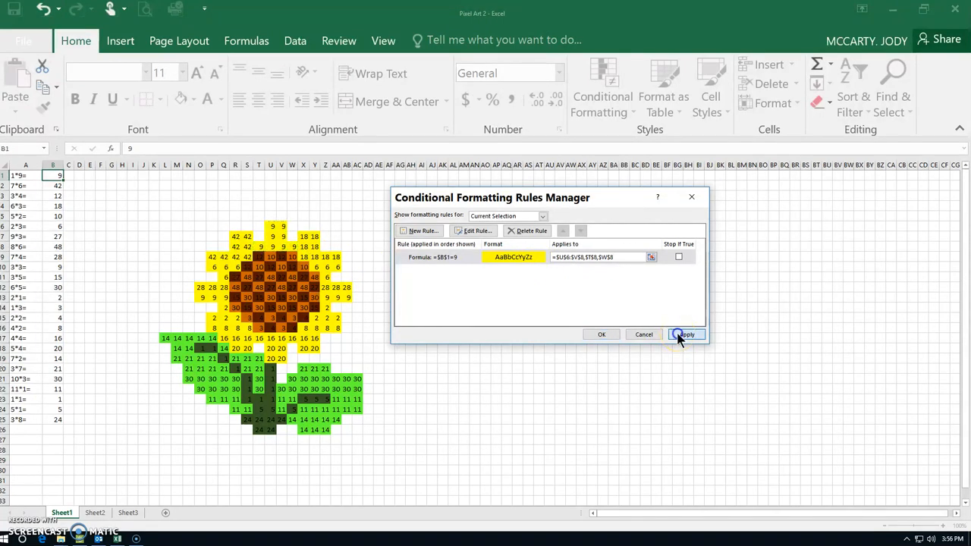
left_click(612, 336)
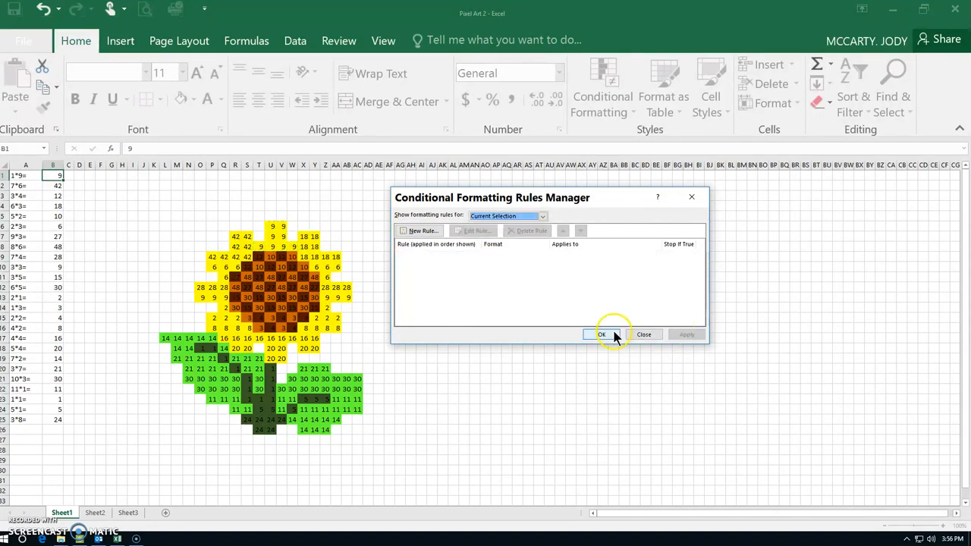
Show the formatting rules for this worksheet, and close the rules manager
left_click(543, 216)
left_click(500, 227)
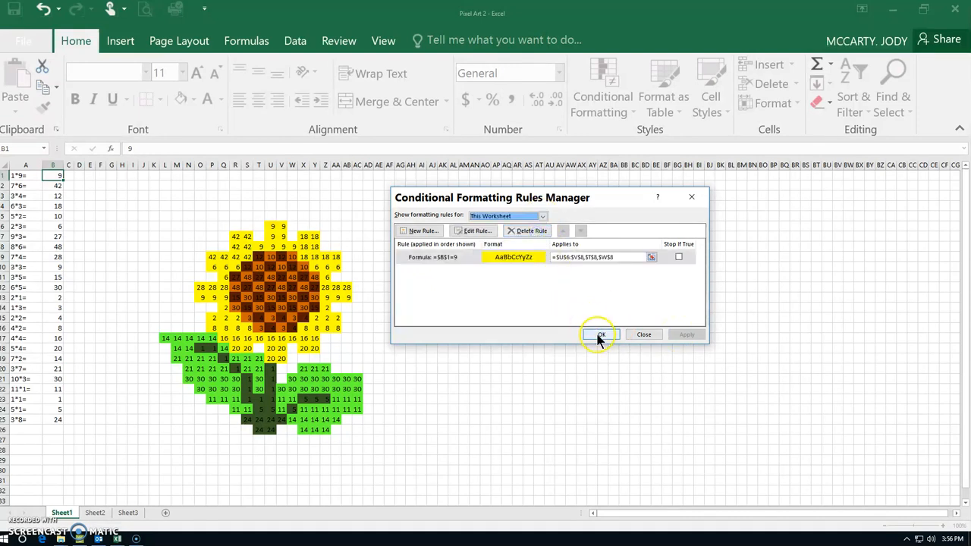
left_click(600, 333)
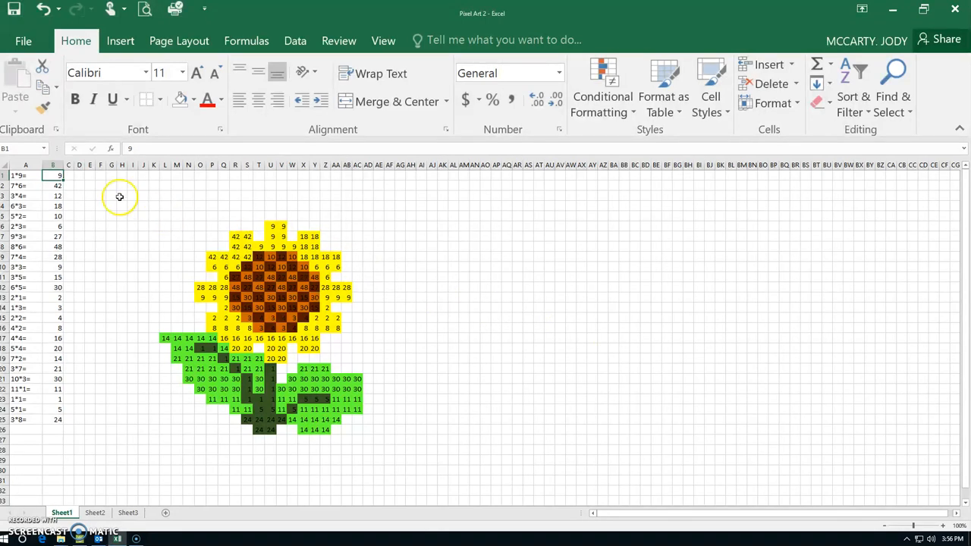
Clear the 1*9 answer in B1, and remove the numbers and fill colour from T5:W8
left_click(48, 176)
left_click(260, 218)
left_click_drag(260, 219, 293, 247)
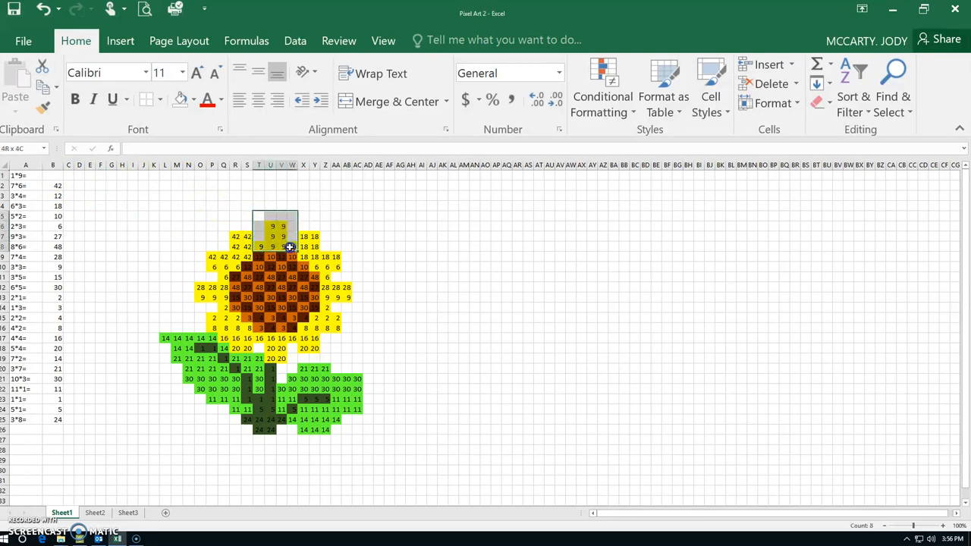
key("Delete")
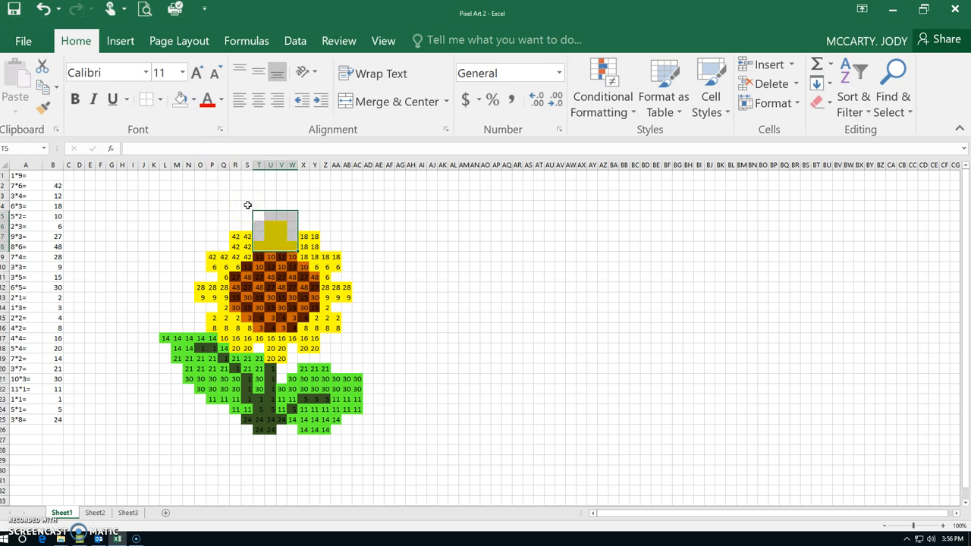
left_click(192, 100)
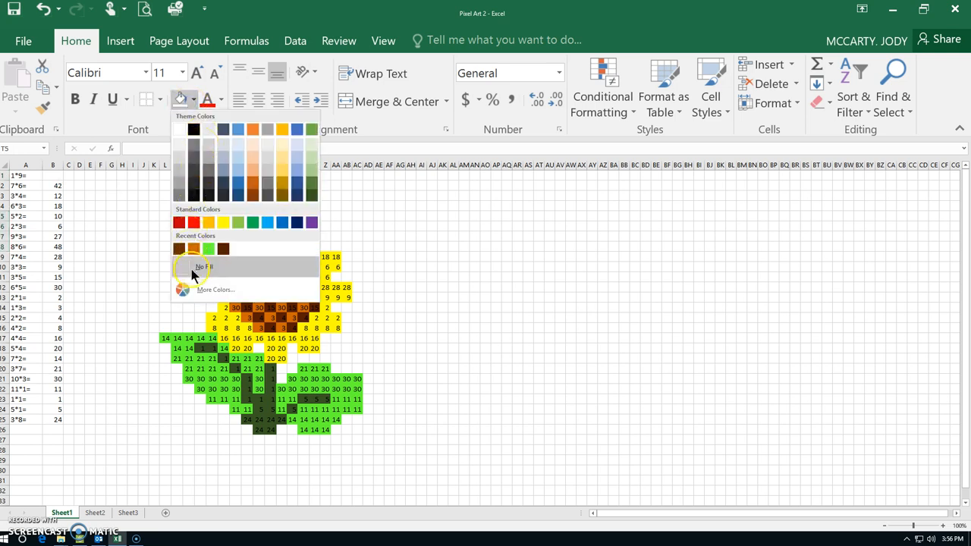
left_click(196, 266)
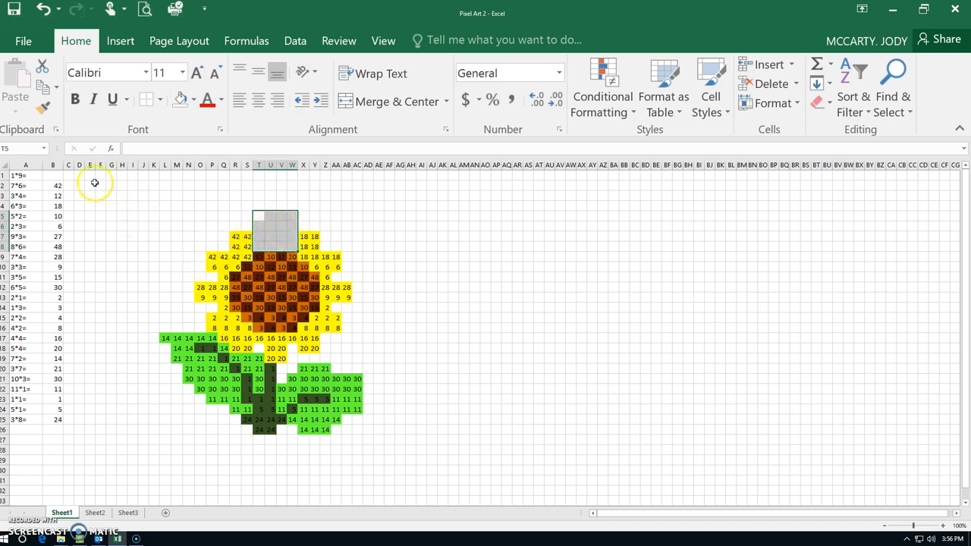
Test the rule by entering 9 in B1, and clear the cell again
left_click(56, 177)
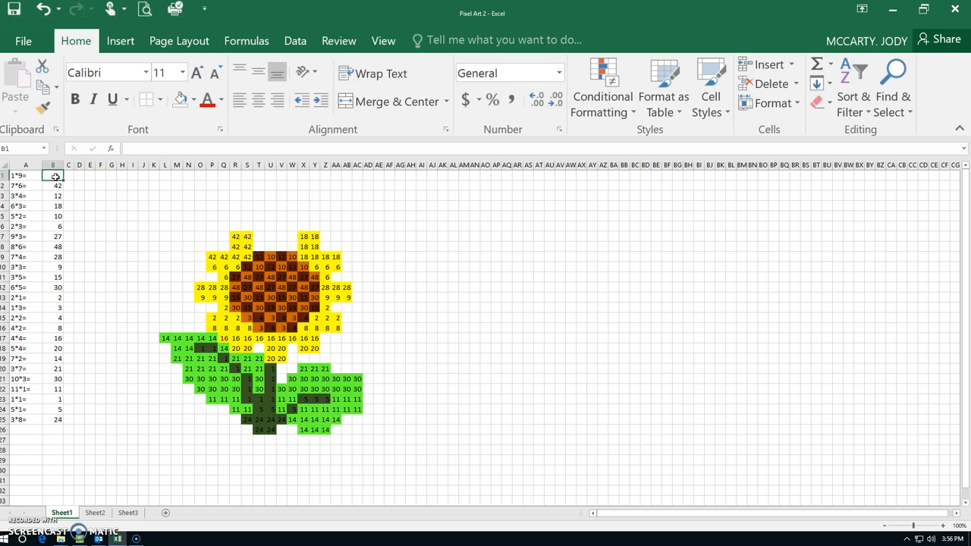
type("9")
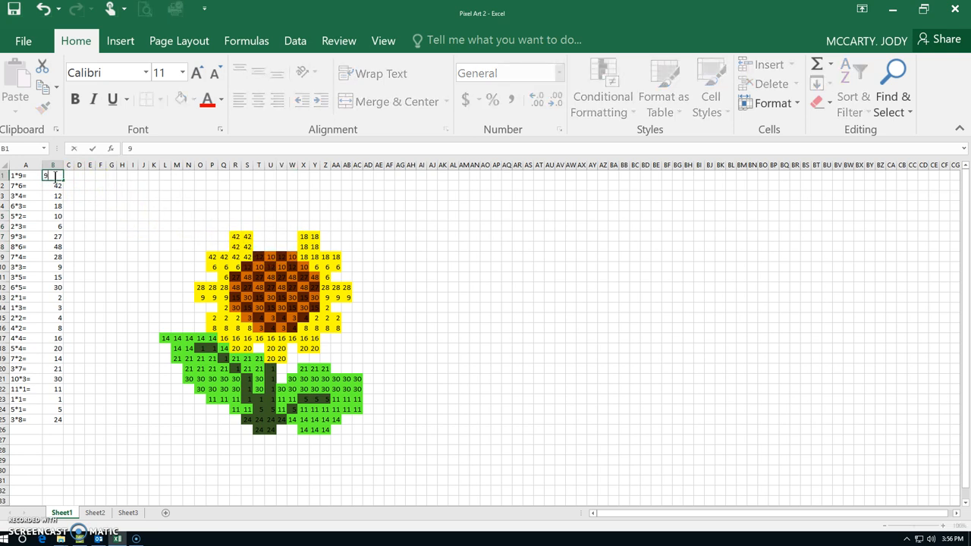
key("Return")
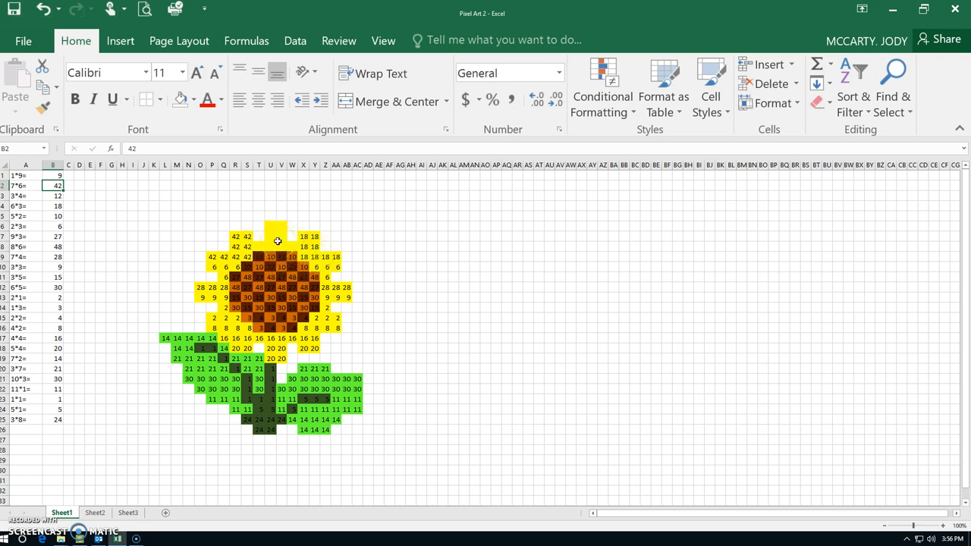
key("Up")
key("Delete")
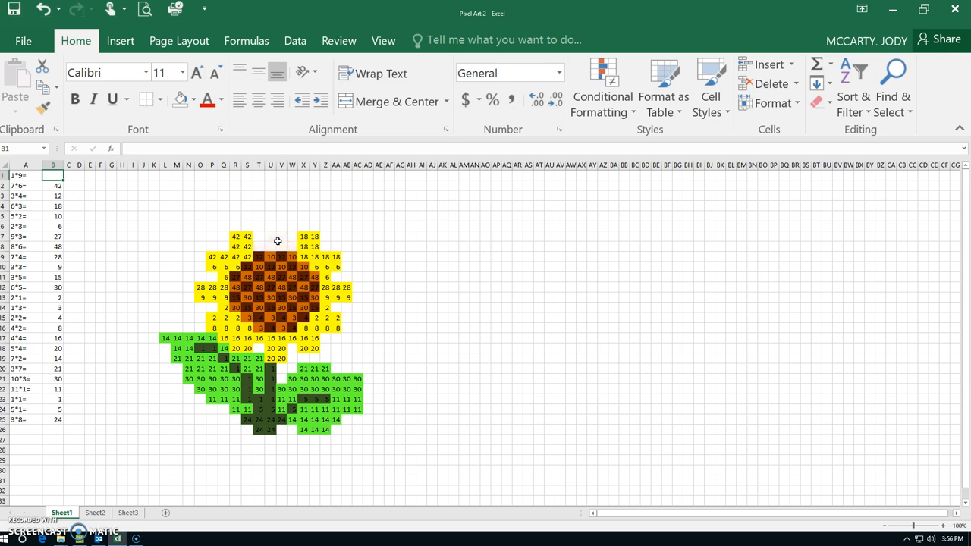
Select answer cell B2 and open the conditional formatting rules manager with the rules for this worksheet listed
left_click(53, 185)
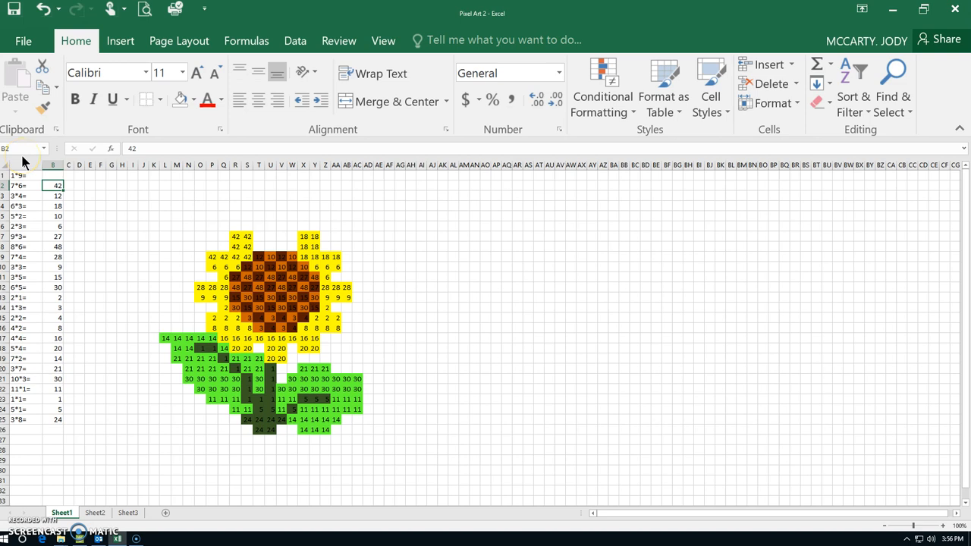
left_click(59, 187)
left_click(634, 114)
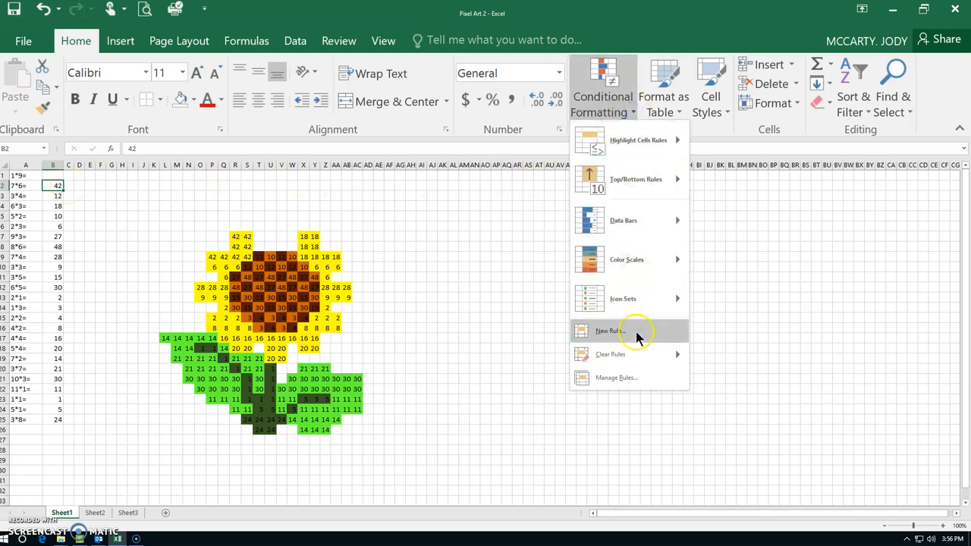
left_click(633, 379)
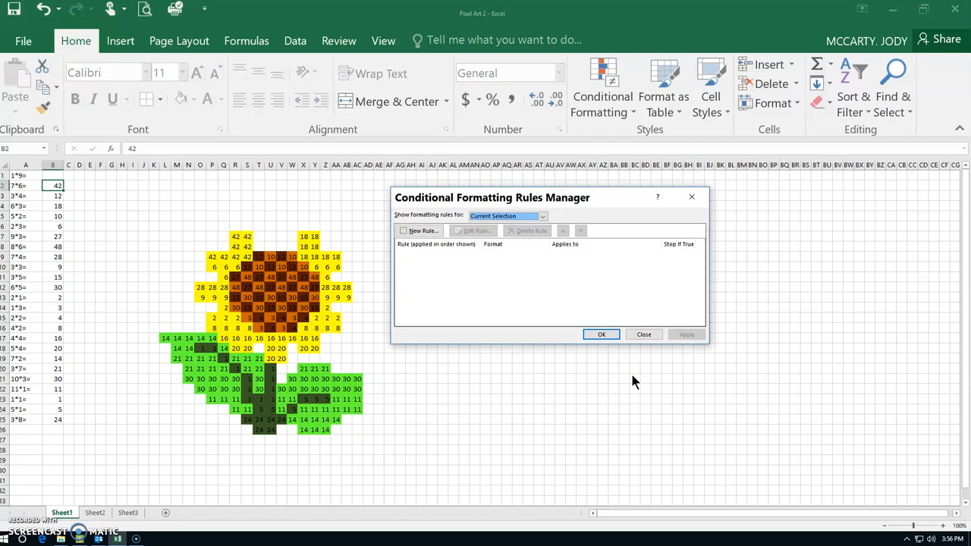
left_click(544, 216)
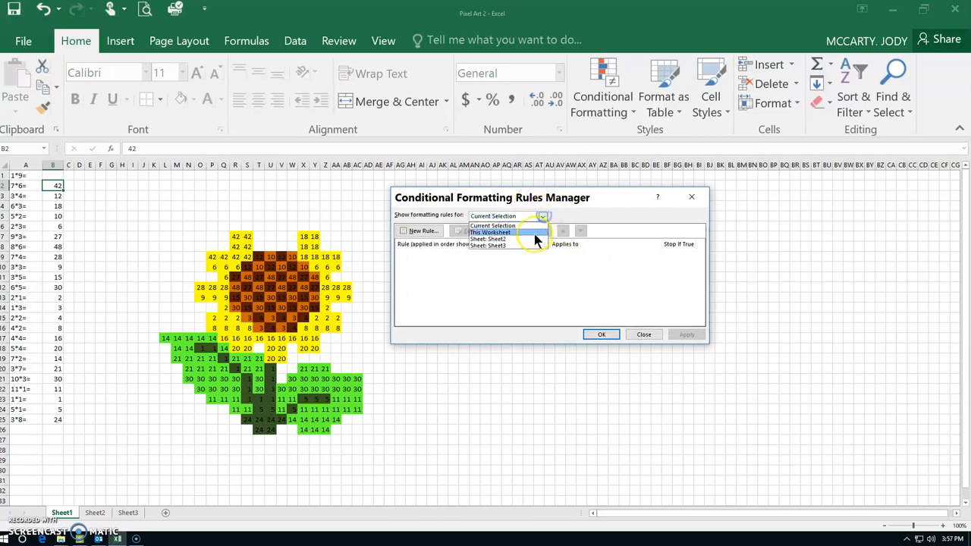
left_click(507, 233)
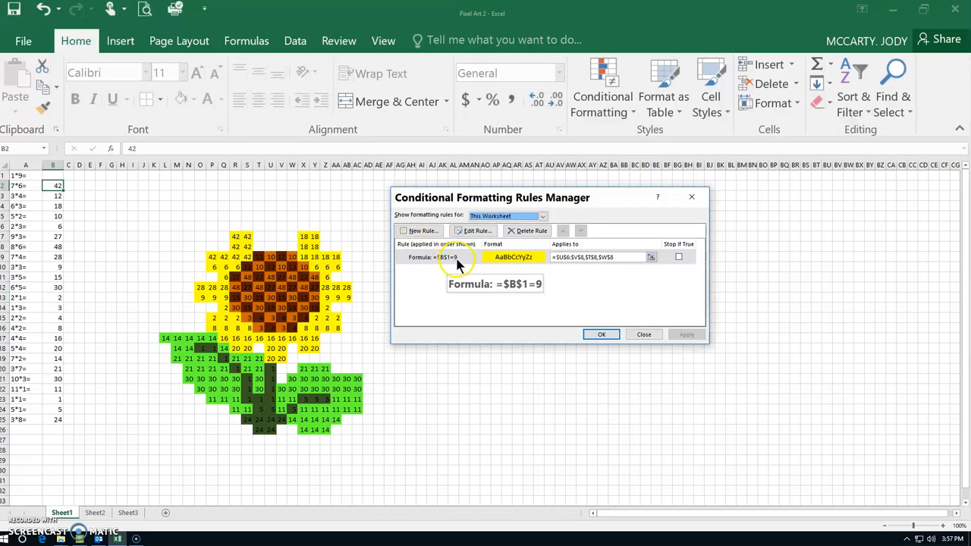
Create a formula-based formatting rule =$B$2=42 with a yellow fill
left_click(422, 230)
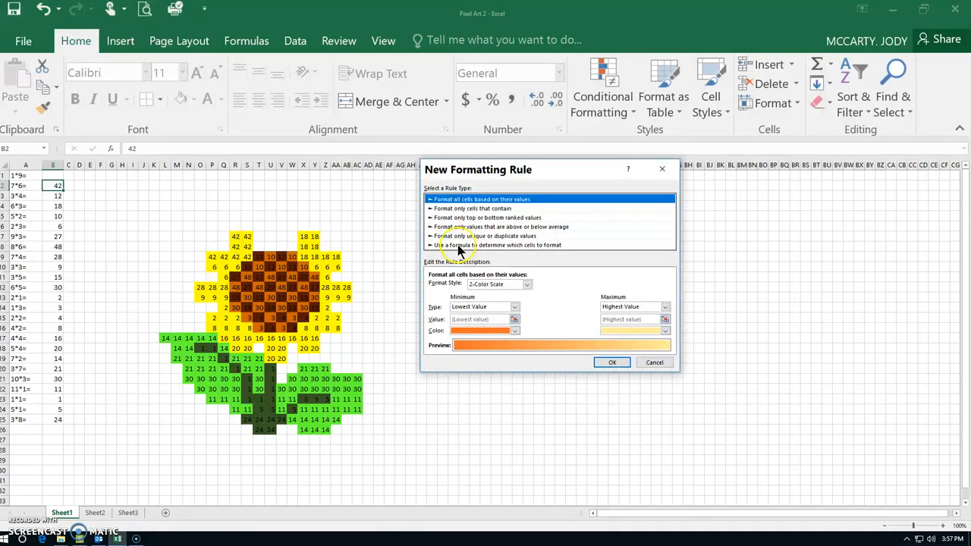
left_click(457, 245)
left_click(448, 286)
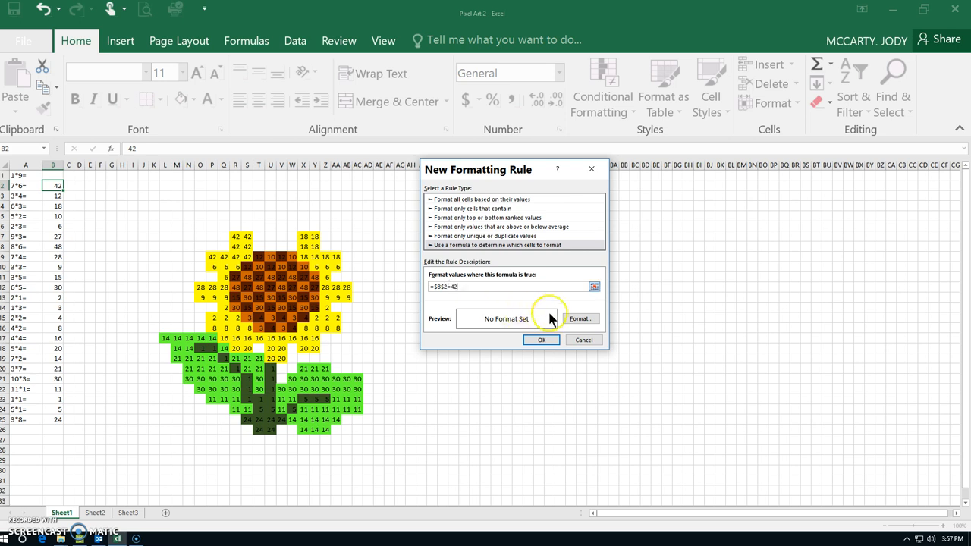
left_click(574, 320)
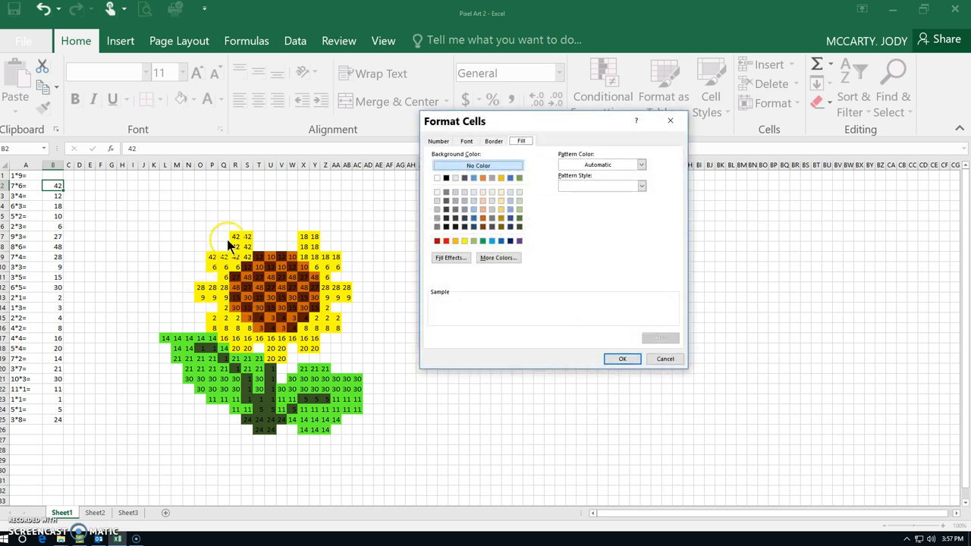
left_click(464, 241)
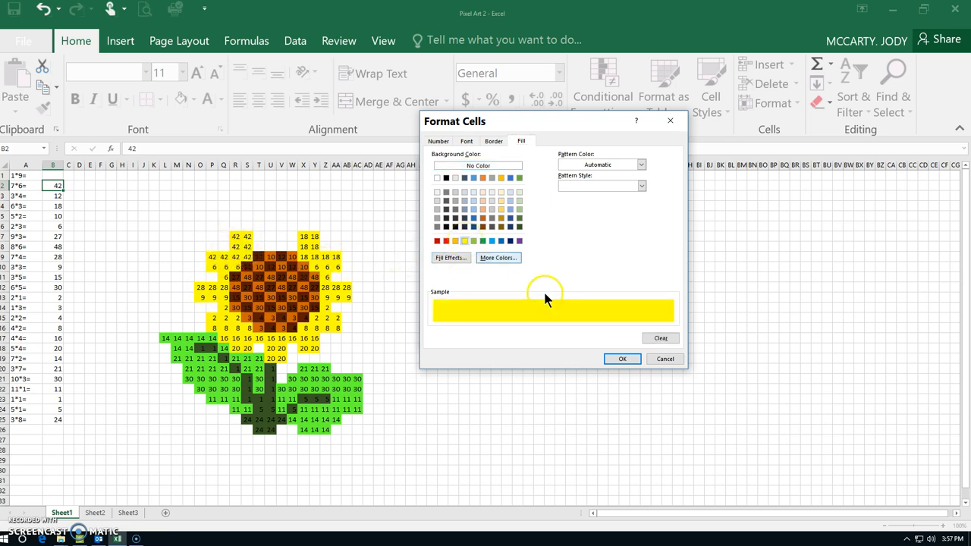
left_click(623, 358)
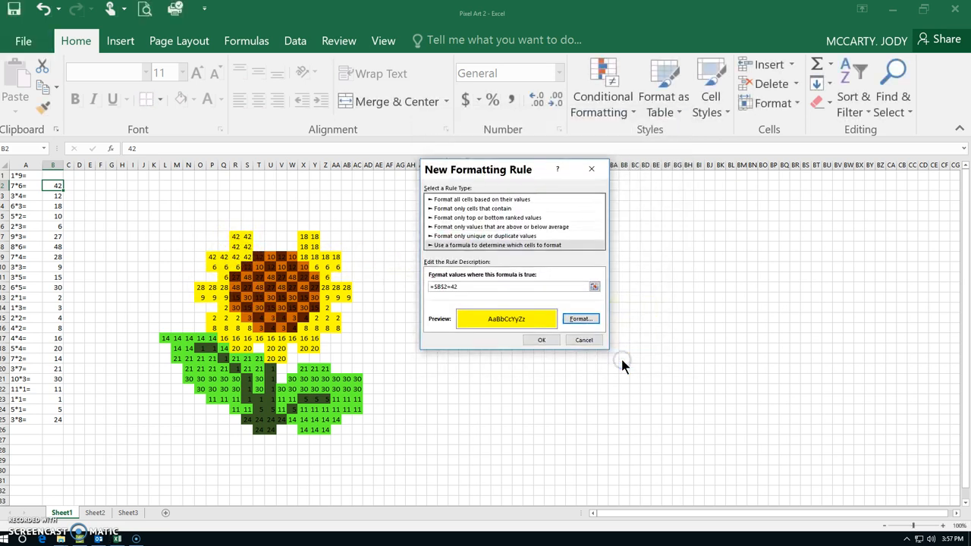
left_click(543, 340)
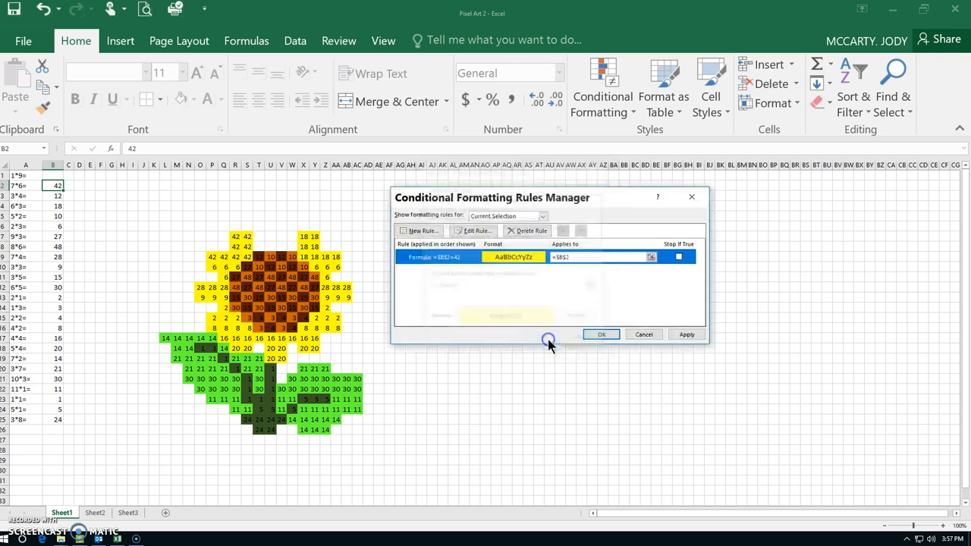
Set the =$B$2=42 rule's range to =$R$7:$S$9,$P$9:$Q$9, list this worksheet's rules, apply the change and close the manager
left_click(567, 258)
type("=")
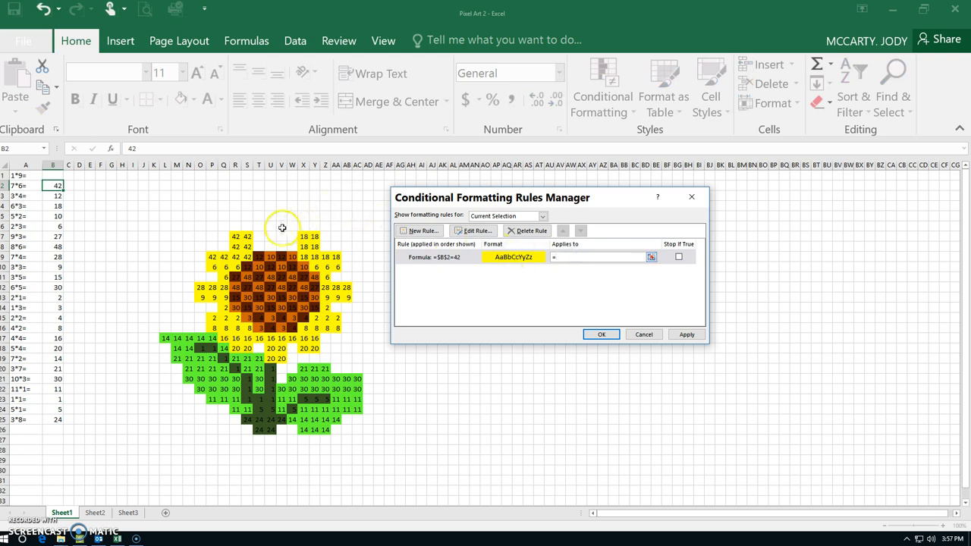
left_click_drag(248, 235, 210, 256)
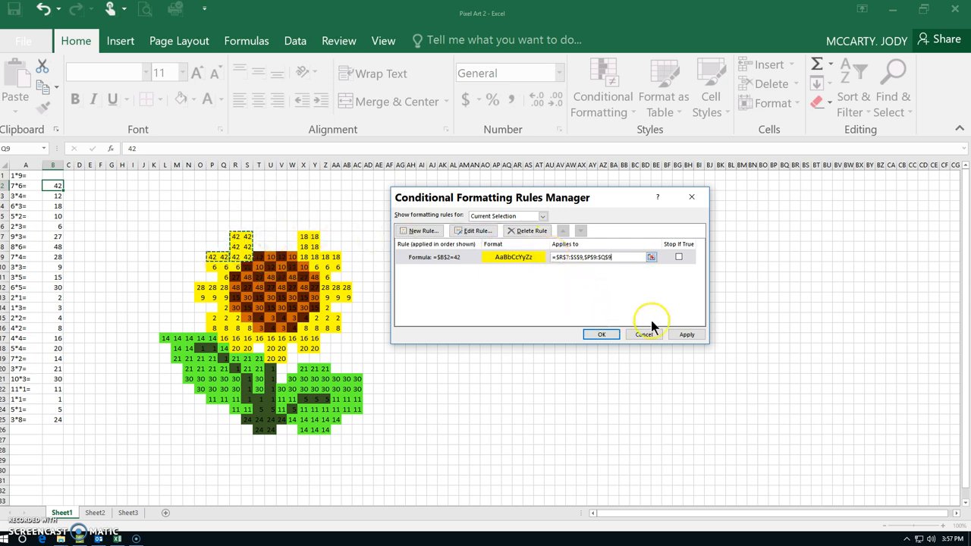
left_click(542, 215)
left_click(534, 233)
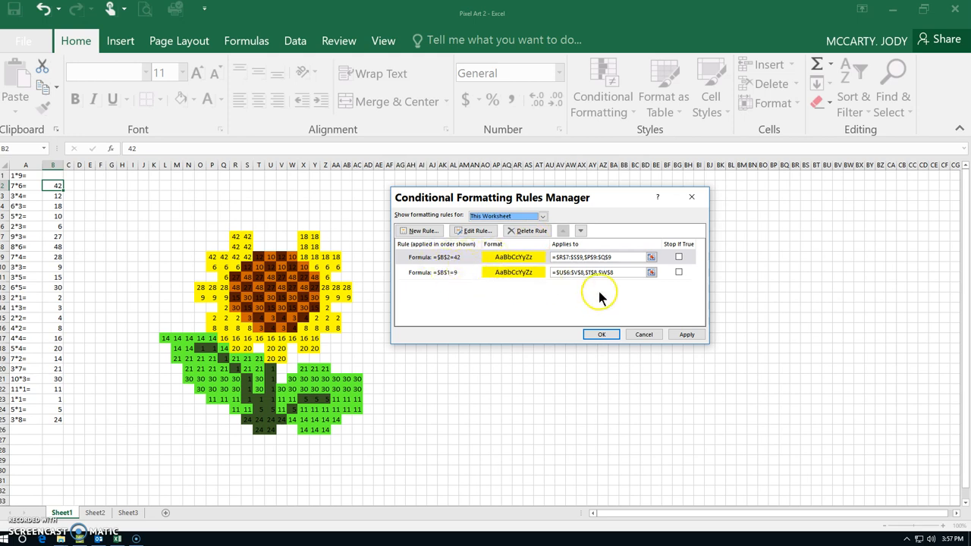
left_click(683, 336)
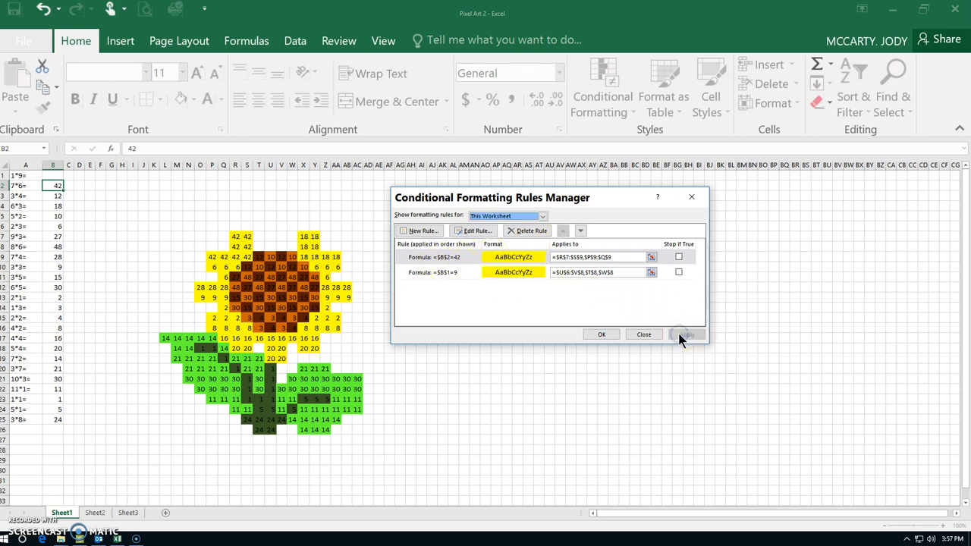
left_click(601, 334)
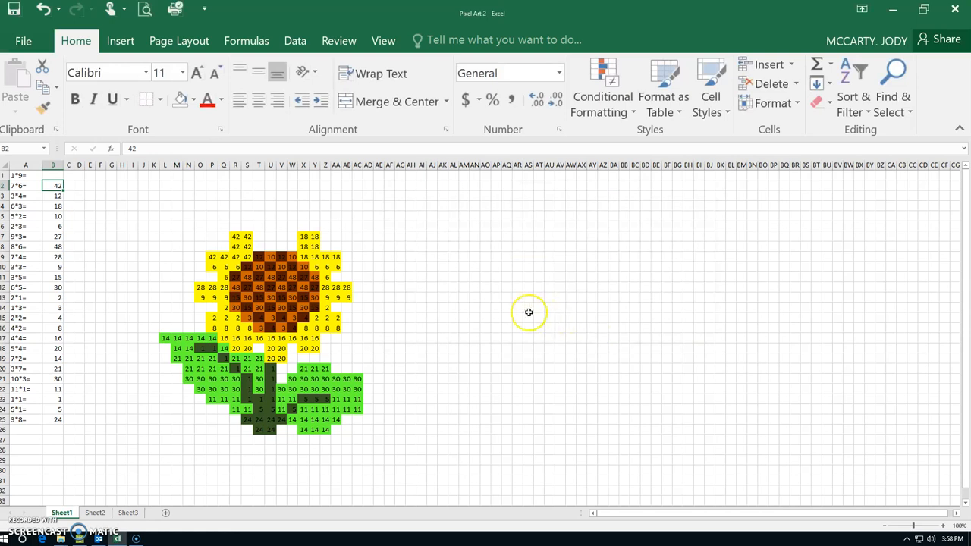
Clear the 7*6 answer in B2, and remove the numbers and fill colour from P7:S9
key("Delete")
left_click_drag(211, 235, 244, 252)
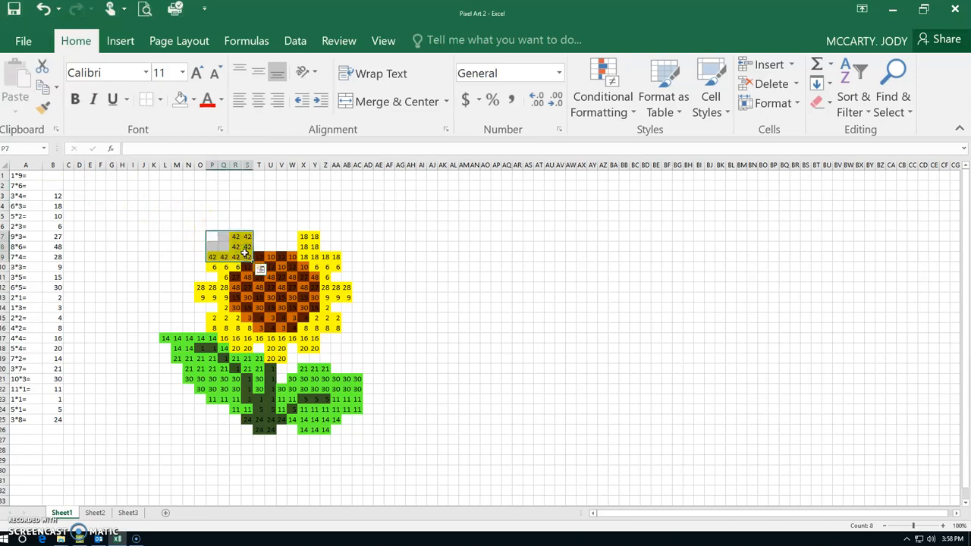
left_click(181, 105)
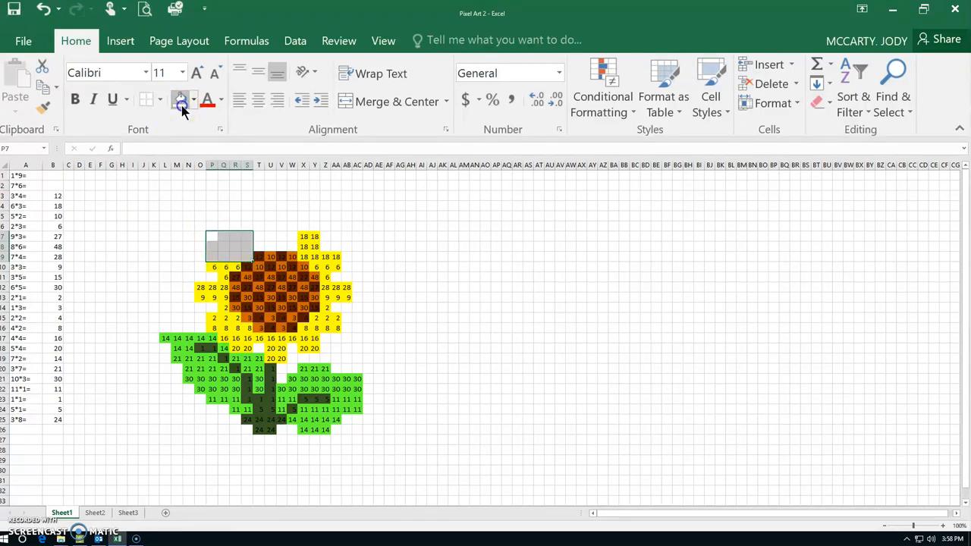
Test the 7*6 rule by entering 42 in B2, and clear the cell again
left_click(59, 186)
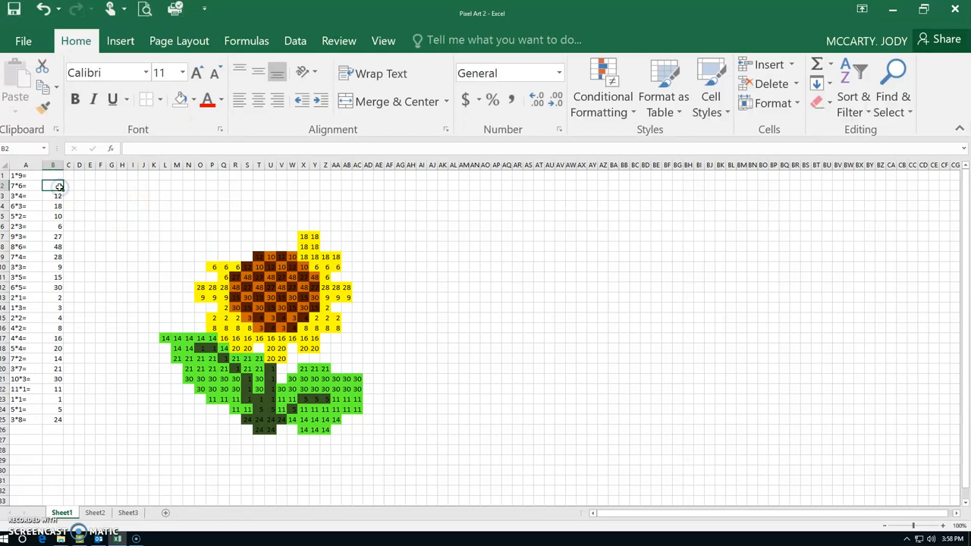
type("42")
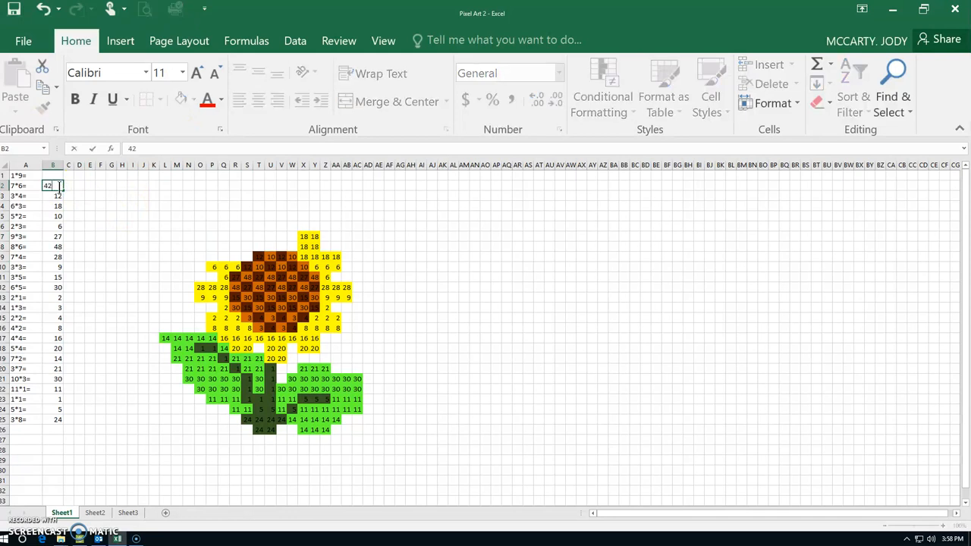
key("Return")
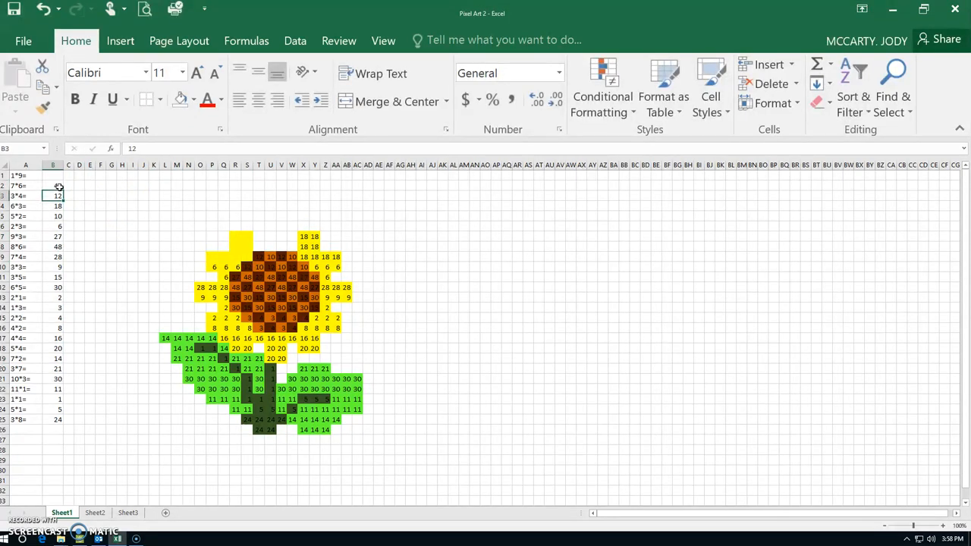
left_click(59, 187)
key("Delete")
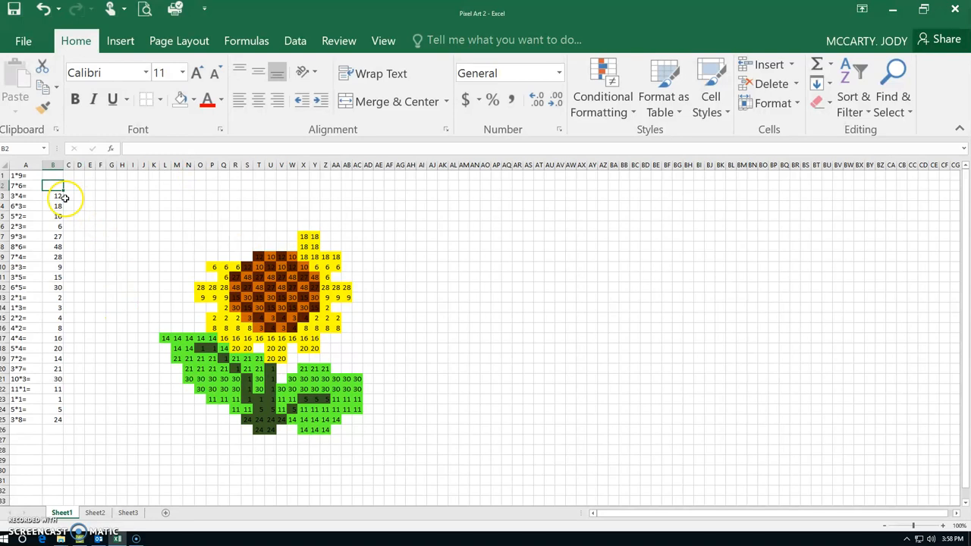
Select the 3*4 answer cell B3 and list this worksheet's rules in the conditional formatting rules manager
left_click(54, 197)
left_click(8, 147)
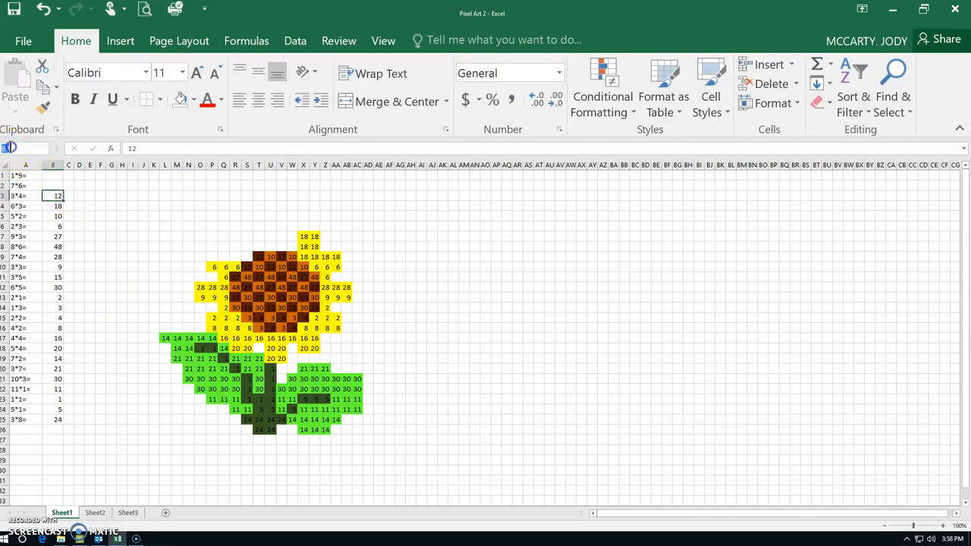
left_click(54, 197)
left_click(66, 195)
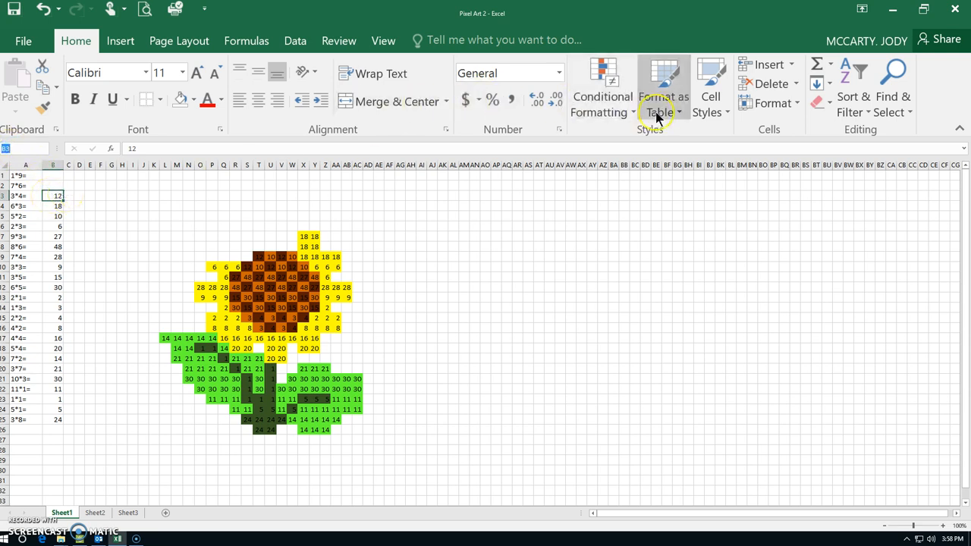
left_click(620, 120)
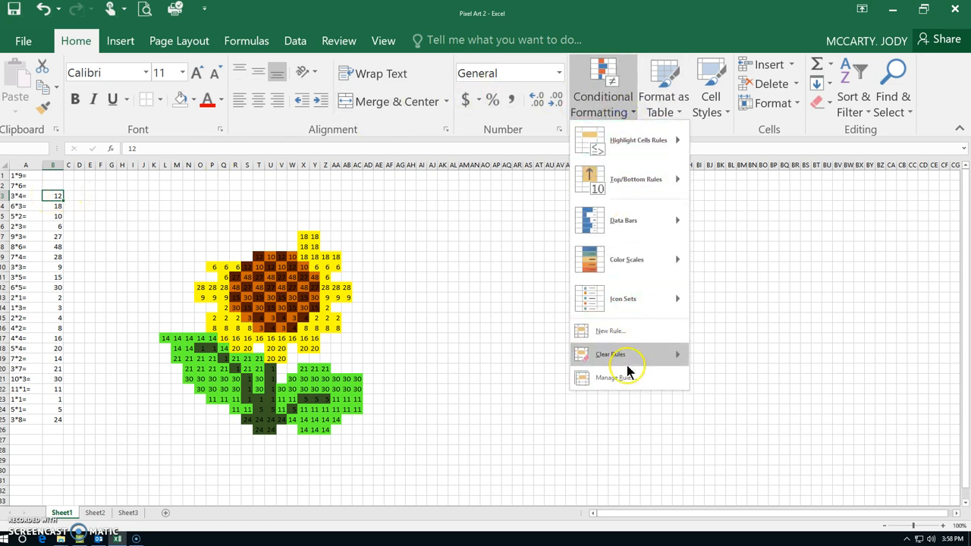
left_click(619, 378)
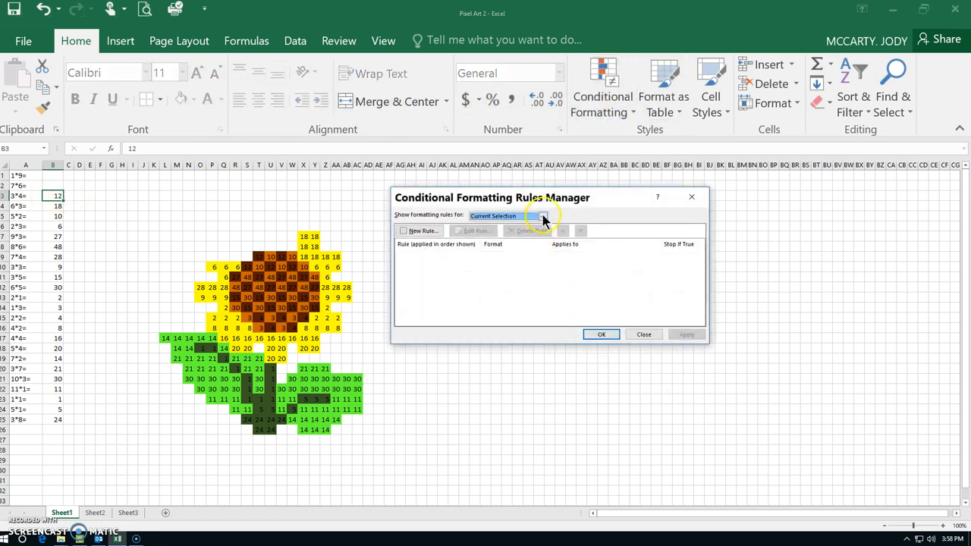
left_click(542, 216)
left_click(531, 231)
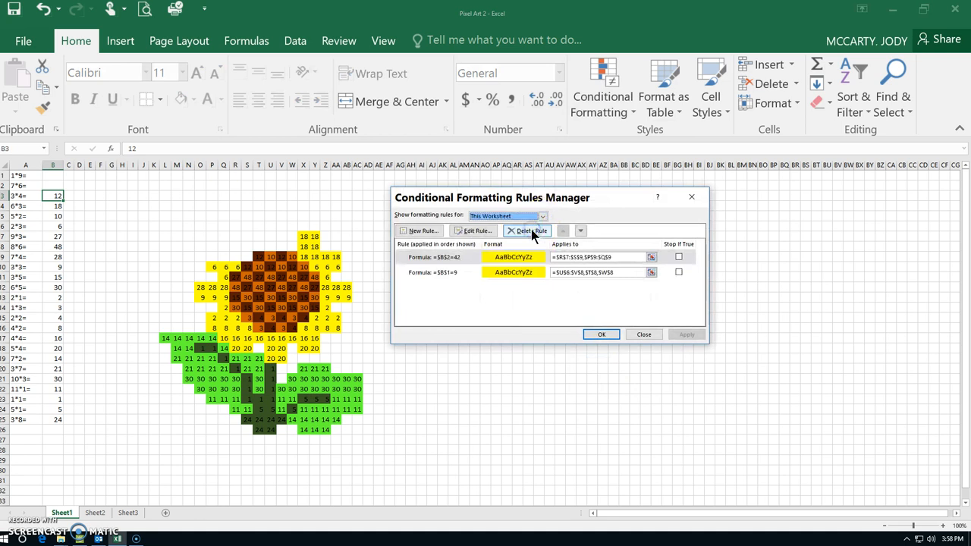
Create a formula-based formatting rule =$B$3=12 with a dark brown fill from the standard colours
left_click(423, 231)
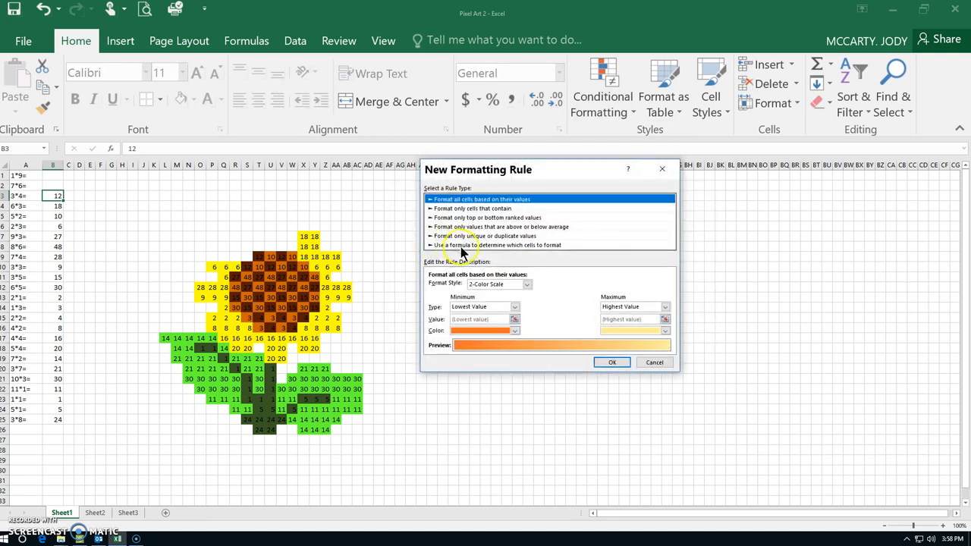
left_click(460, 247)
left_click(450, 286)
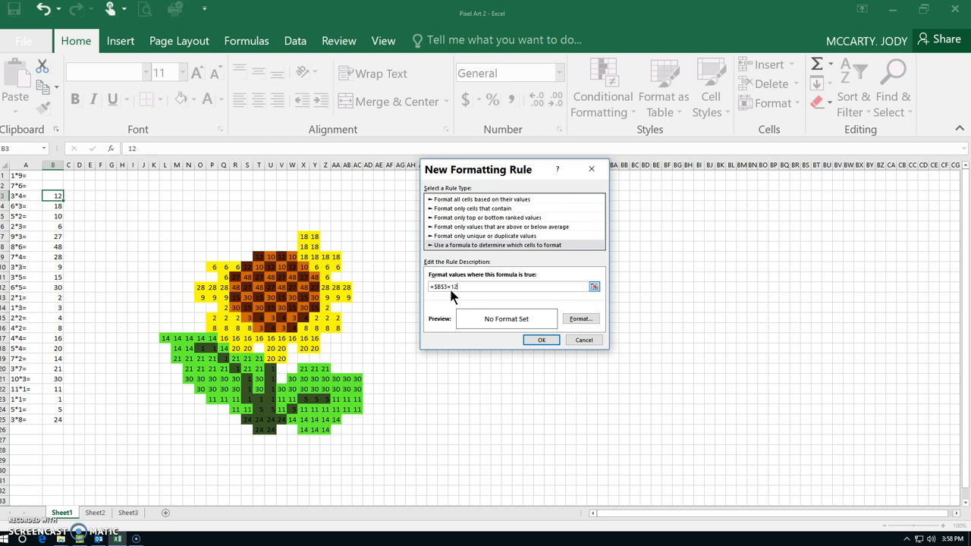
left_click(569, 320)
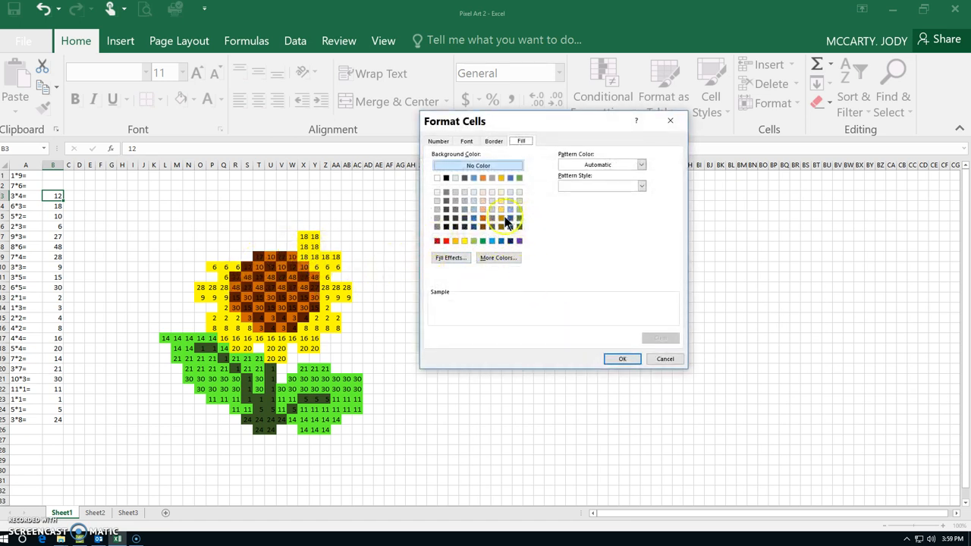
left_click(501, 258)
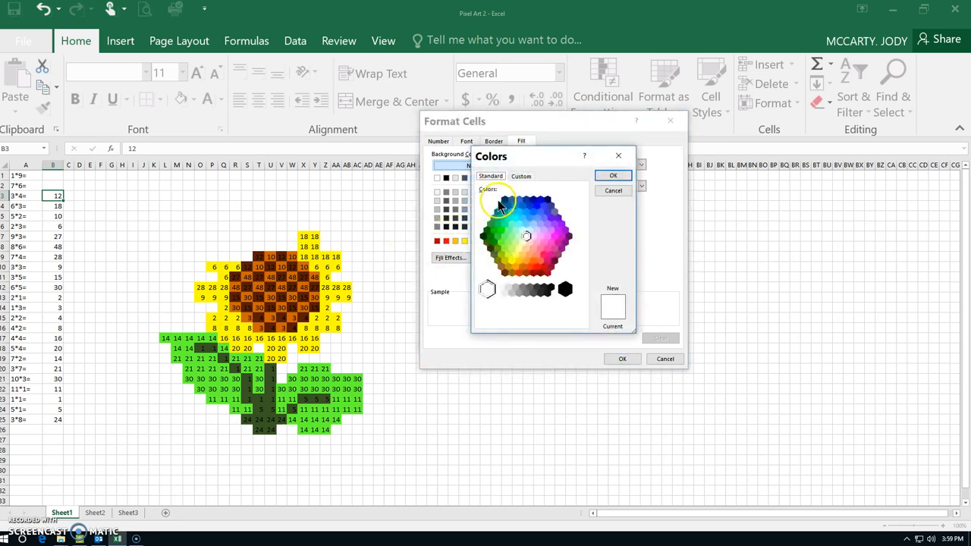
left_click(504, 273)
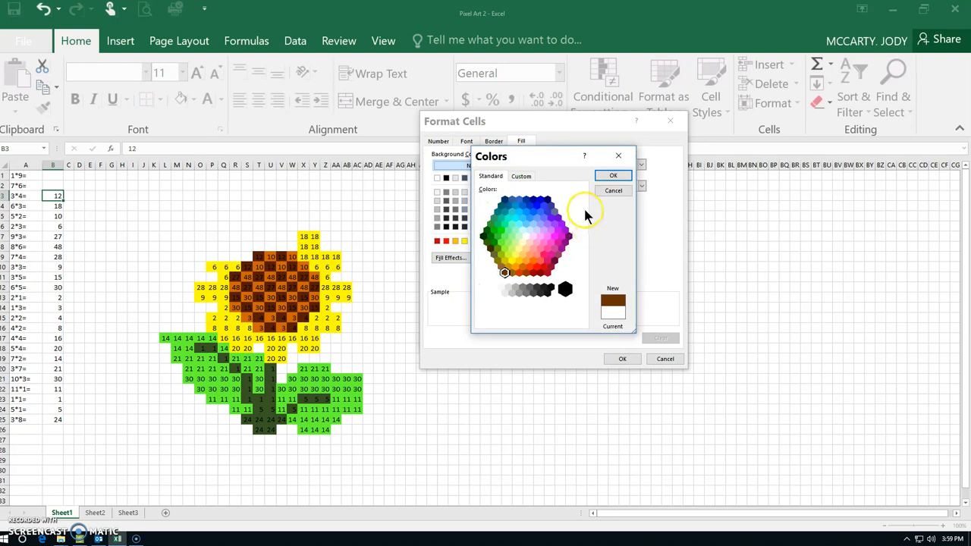
left_click(611, 175)
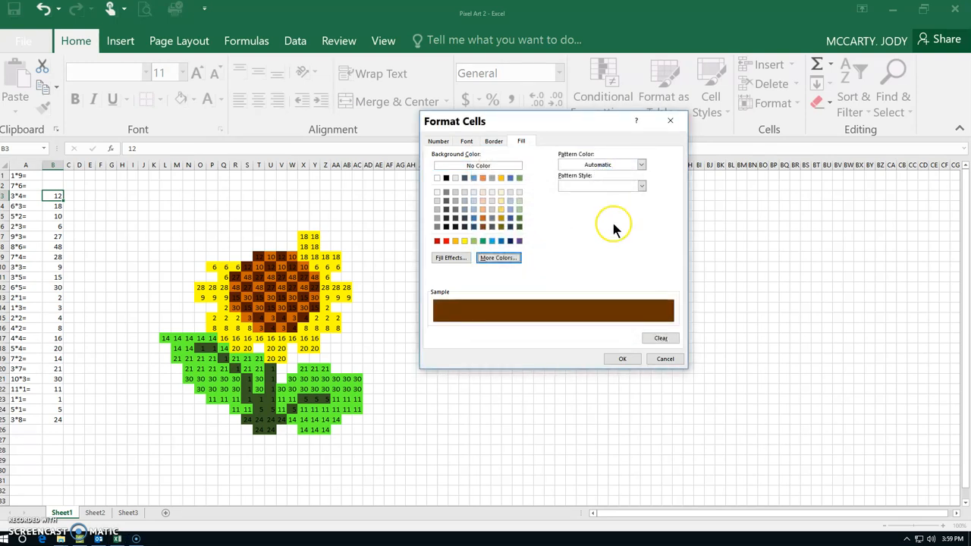
left_click(627, 359)
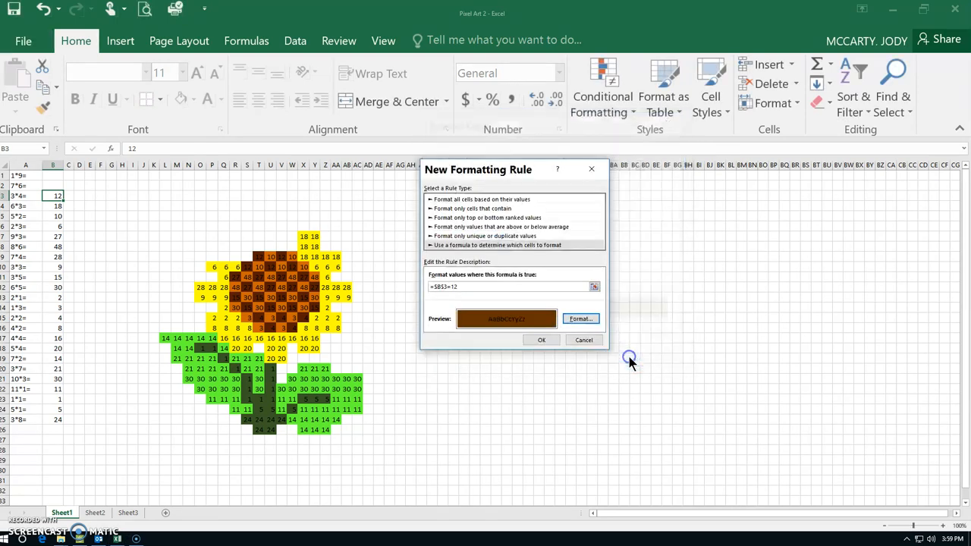
left_click(536, 340)
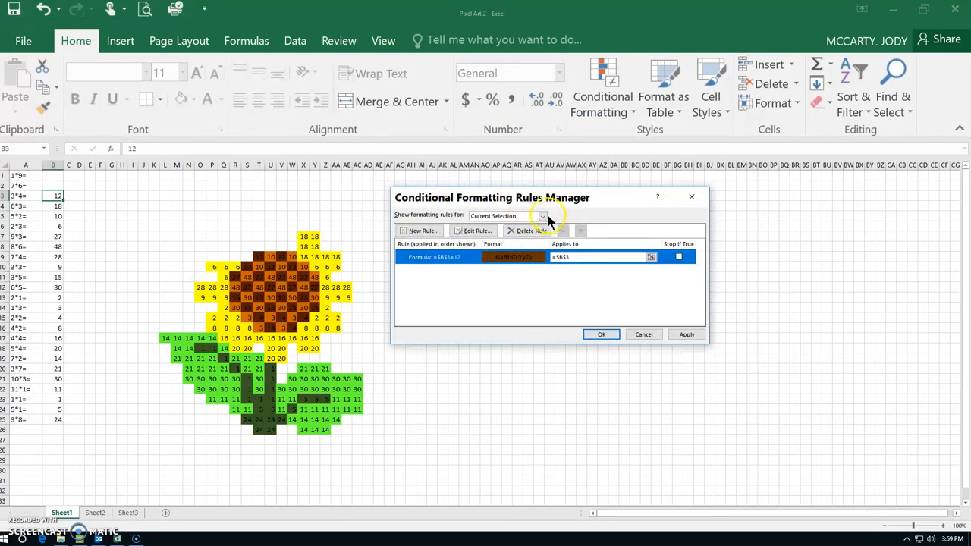
List the rules for this worksheet and clear the cell reference that the =$B$3=12 rule applies to
left_click(543, 216)
left_click(537, 233)
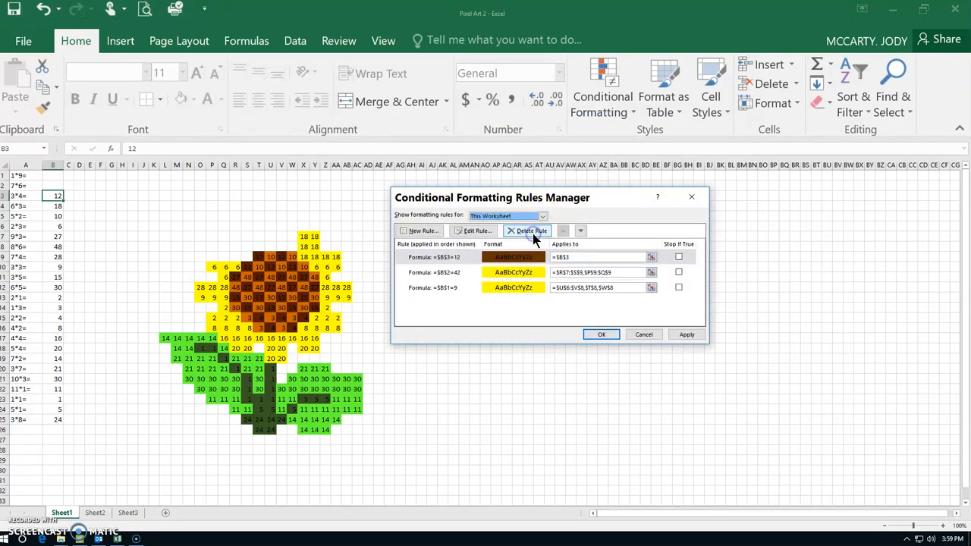
left_click(589, 256)
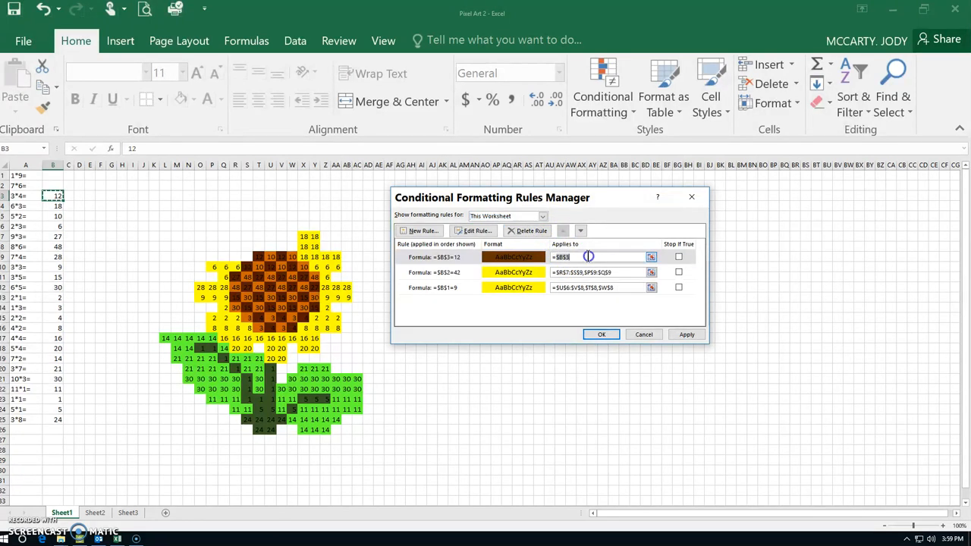
left_click(50, 195)
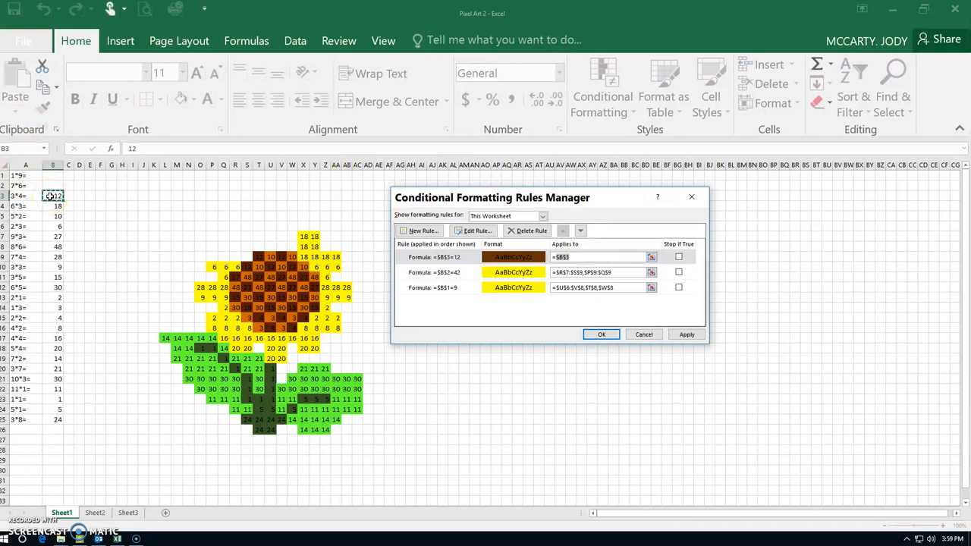
key("BackSpace")
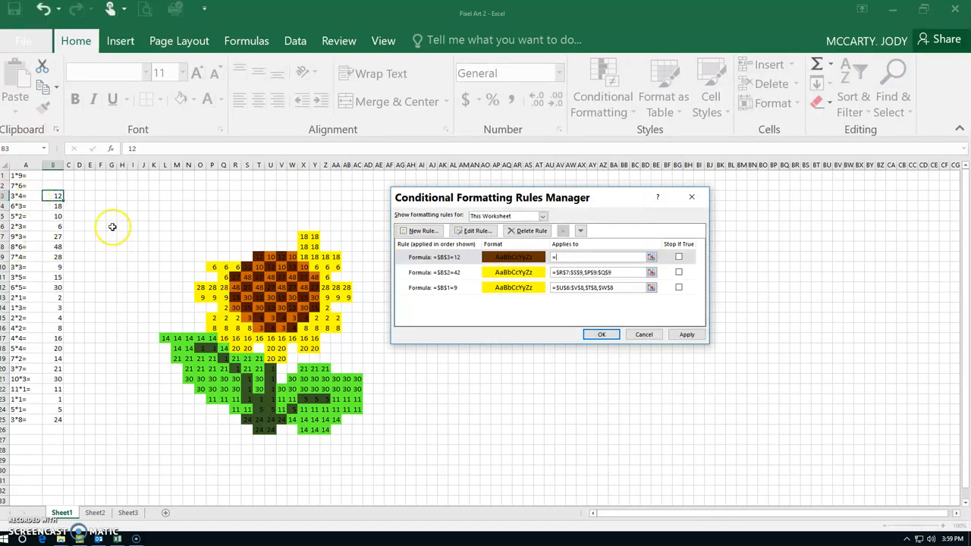
Apply the =$B$3=12 rule to the sunflower cells T9, S10, U10, V9 and W10, and close the rules manager
left_click(258, 256)
left_click(247, 268, "ctrl")
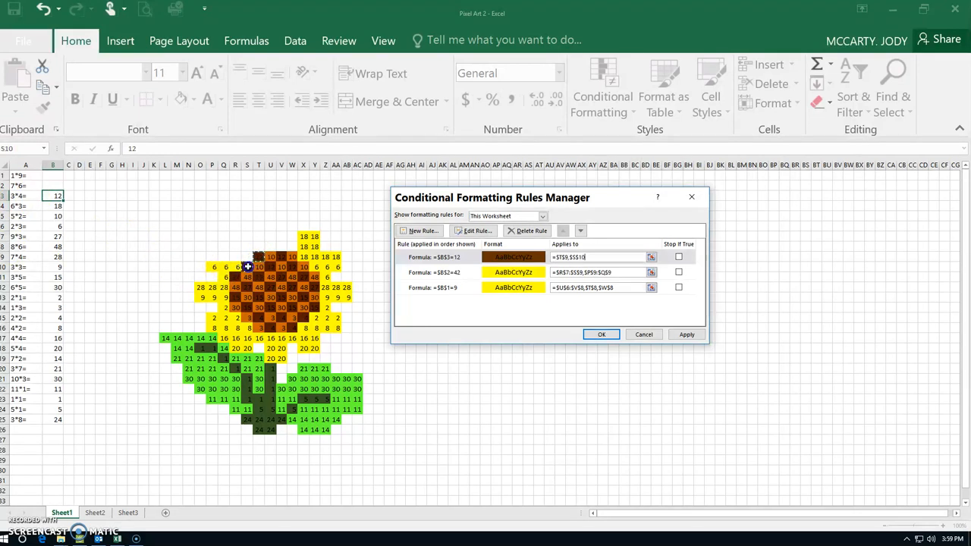
left_click(270, 267, "ctrl")
left_click(280, 257, "ctrl")
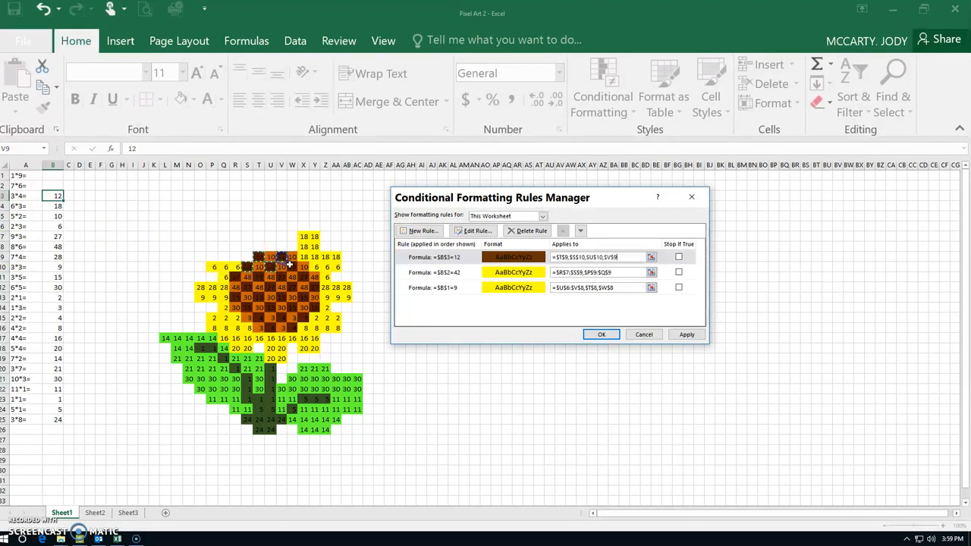
left_click(292, 267, "ctrl")
left_click(682, 335)
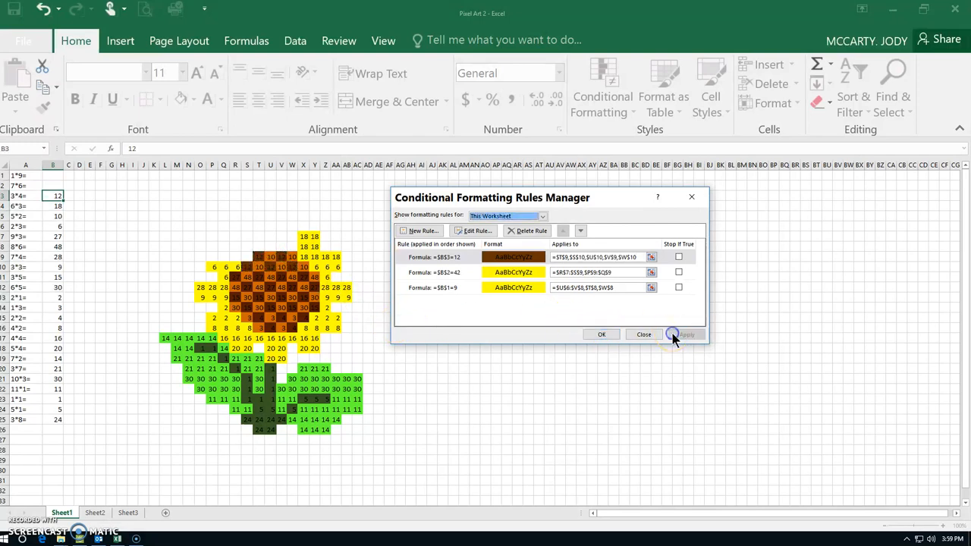
left_click(601, 336)
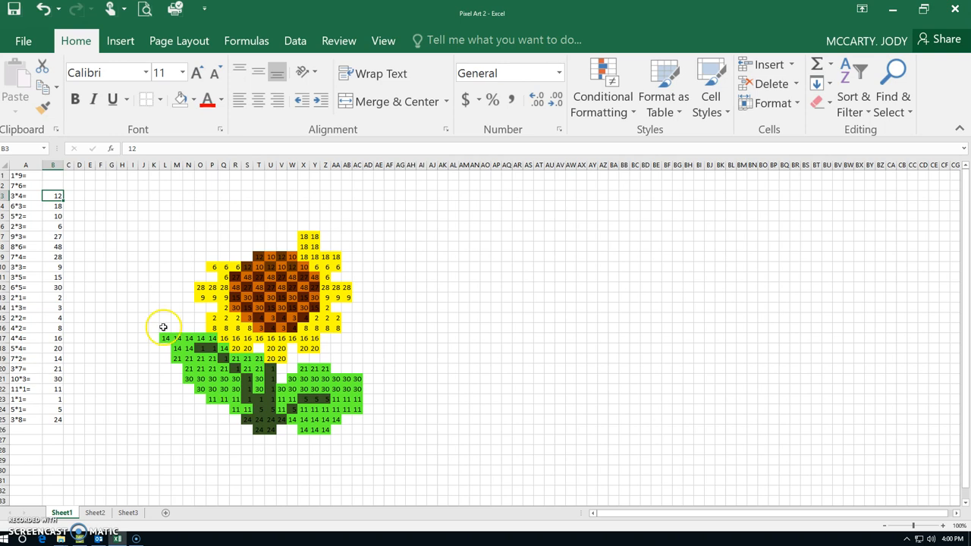
Test the first two rules by entering 9 in B1 and 42 in B2, and clear both answers again
left_click(54, 176)
type("9")
key("Return")
type("42")
key("Return")
key("Up")
key("Delete")
key("Up")
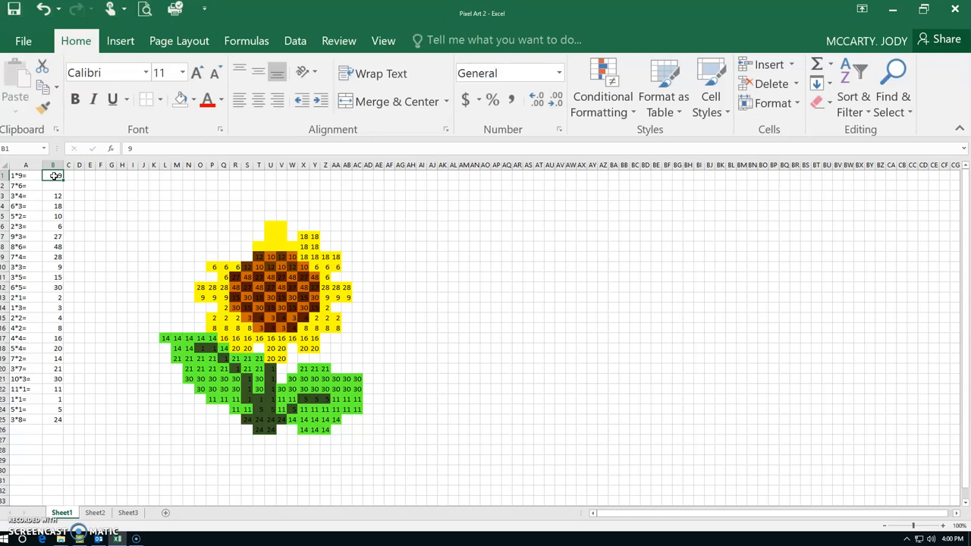
key("Delete")
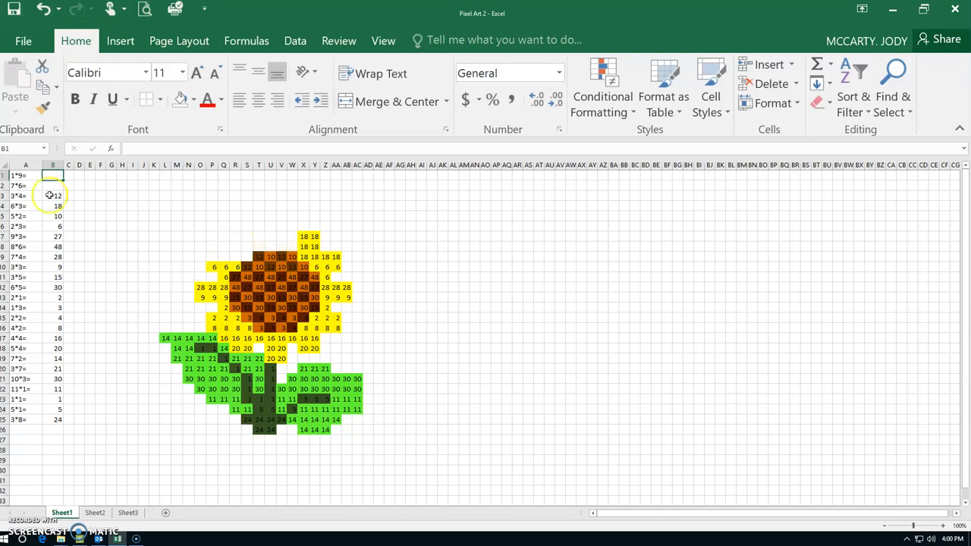